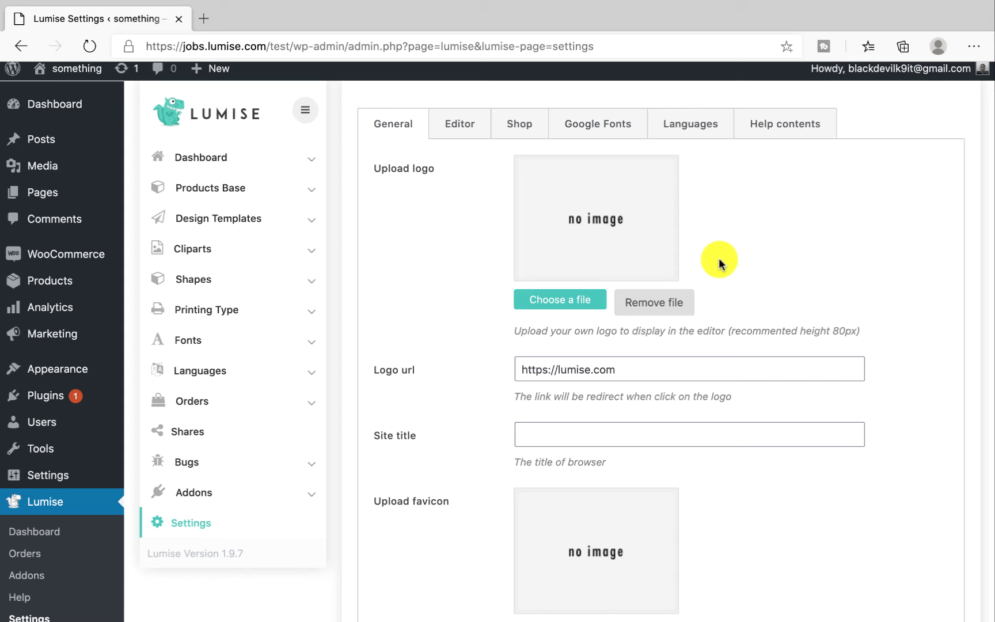
Choose the Tre xanh image for the editor logo, leaving its URL unchanged
click(583, 300)
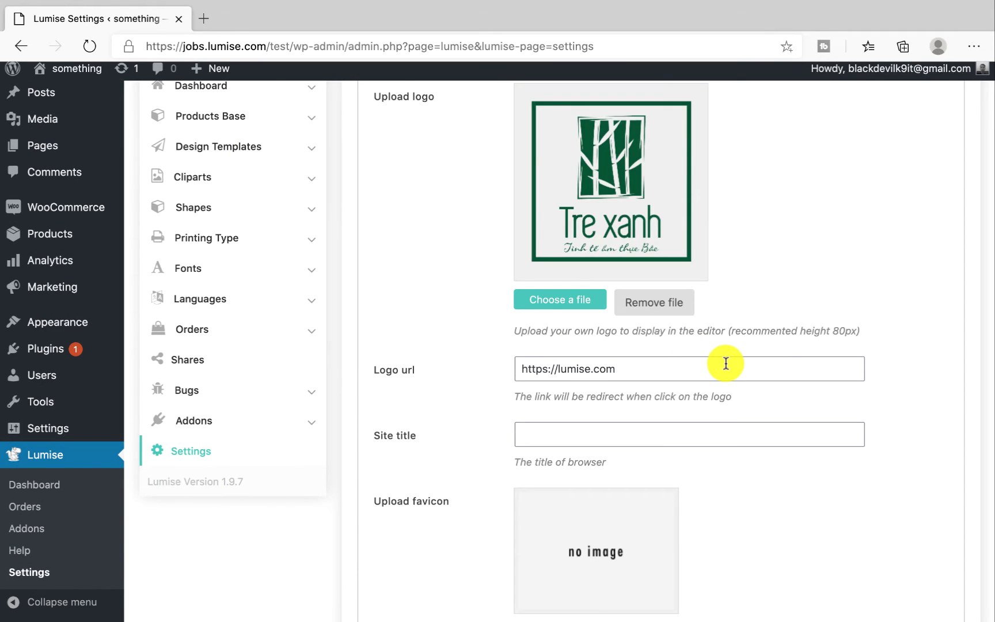
triple_click(725, 363)
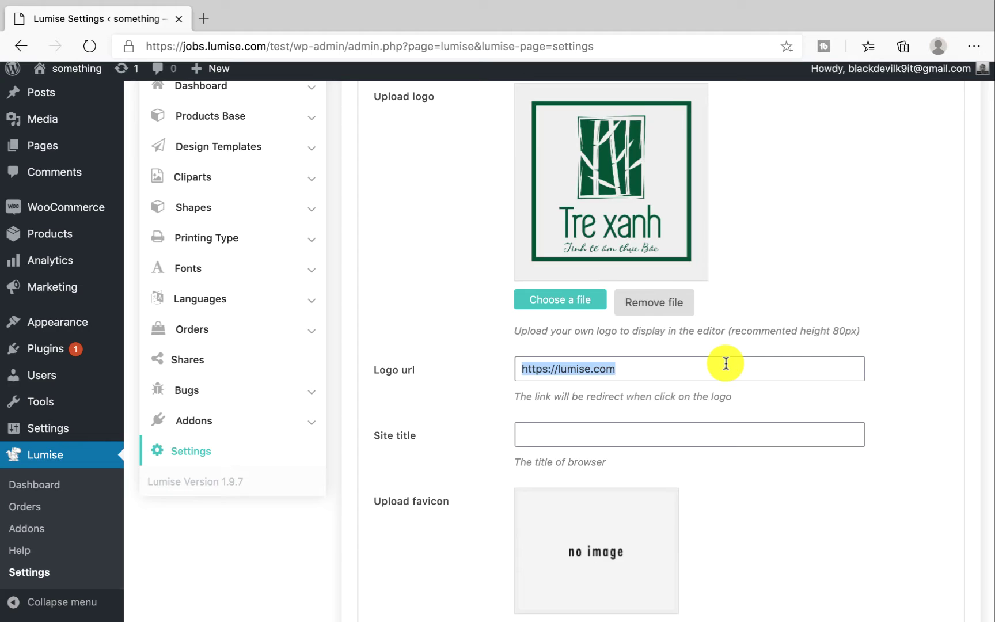
click(726, 363)
Set the theme colour to the tan swatch instead of blue
scroll(726, 364, down, 3)
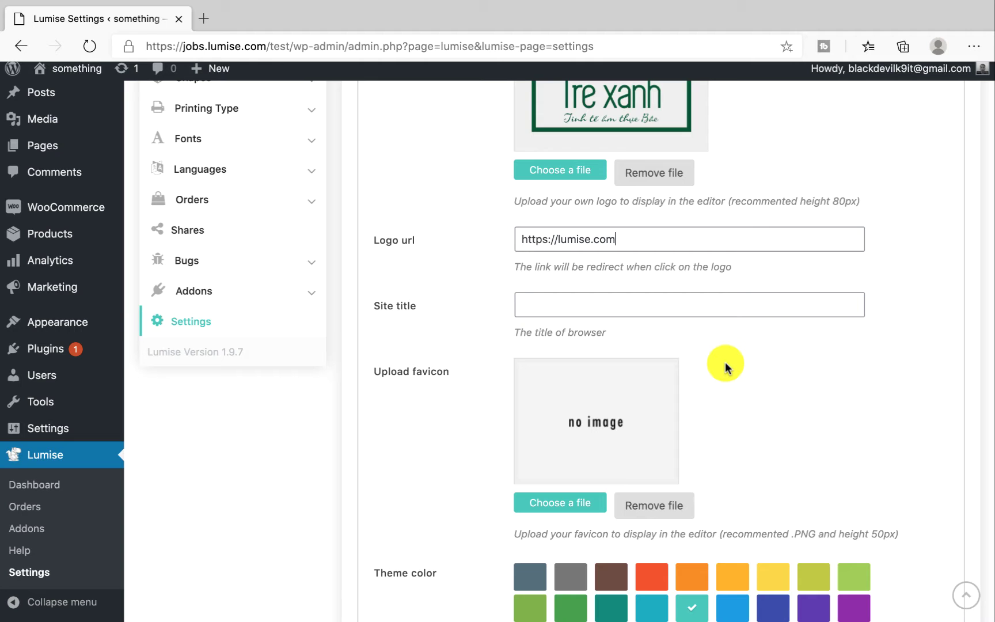
scroll(726, 362, down, 5)
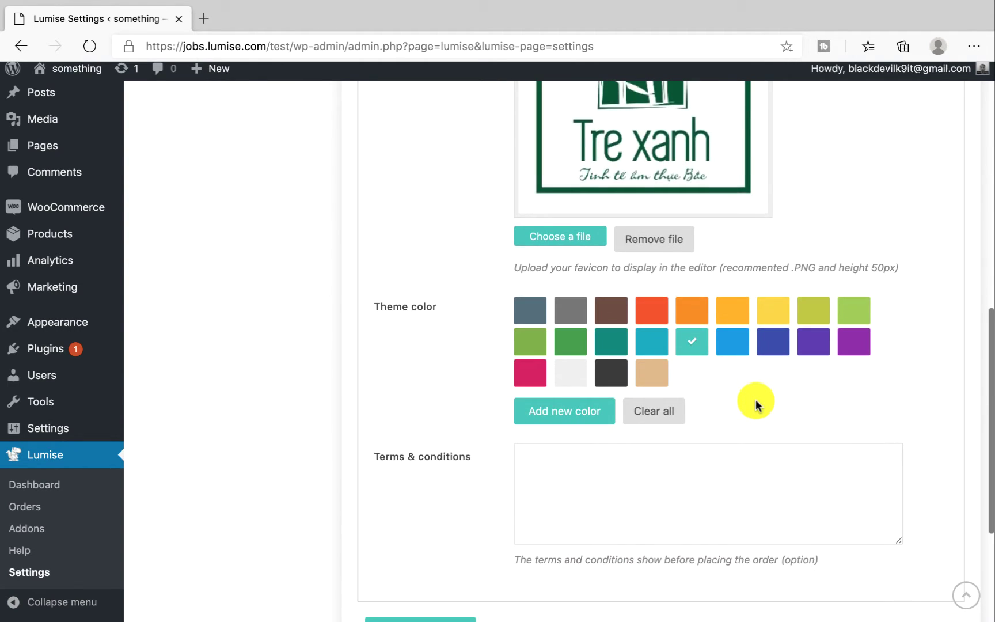
scroll(756, 403, down, 1)
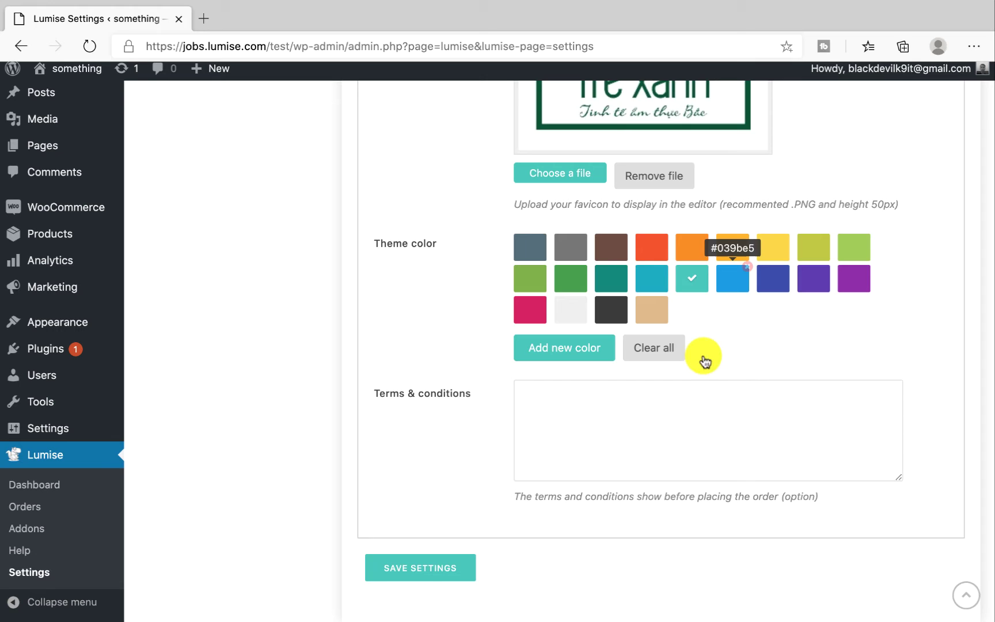
click(725, 283)
click(652, 310)
scroll(648, 277, down, 2)
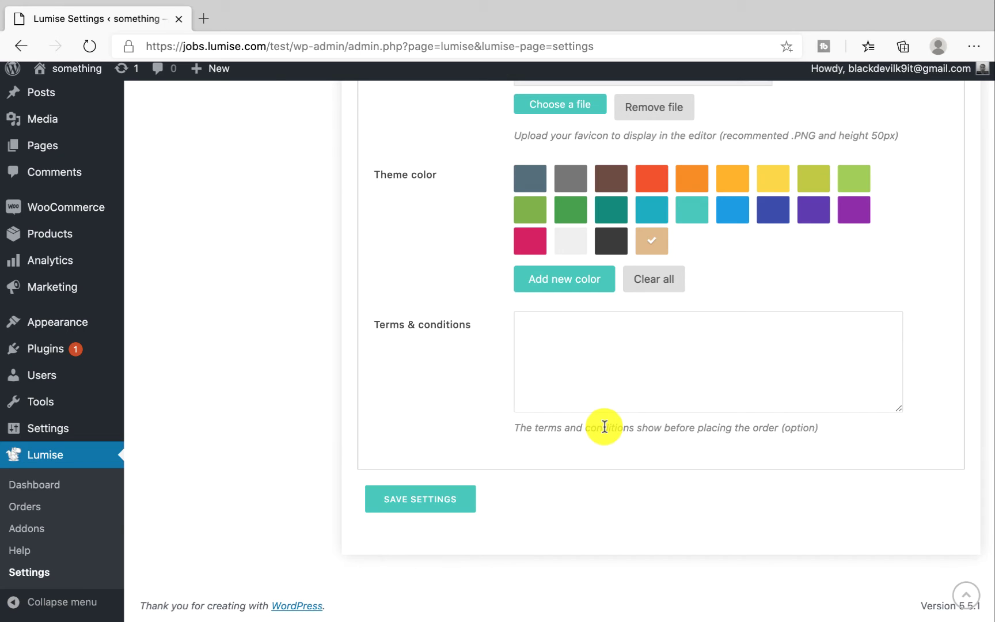
Enter ABC in the Terms & conditions box and save the General settings
click(604, 426)
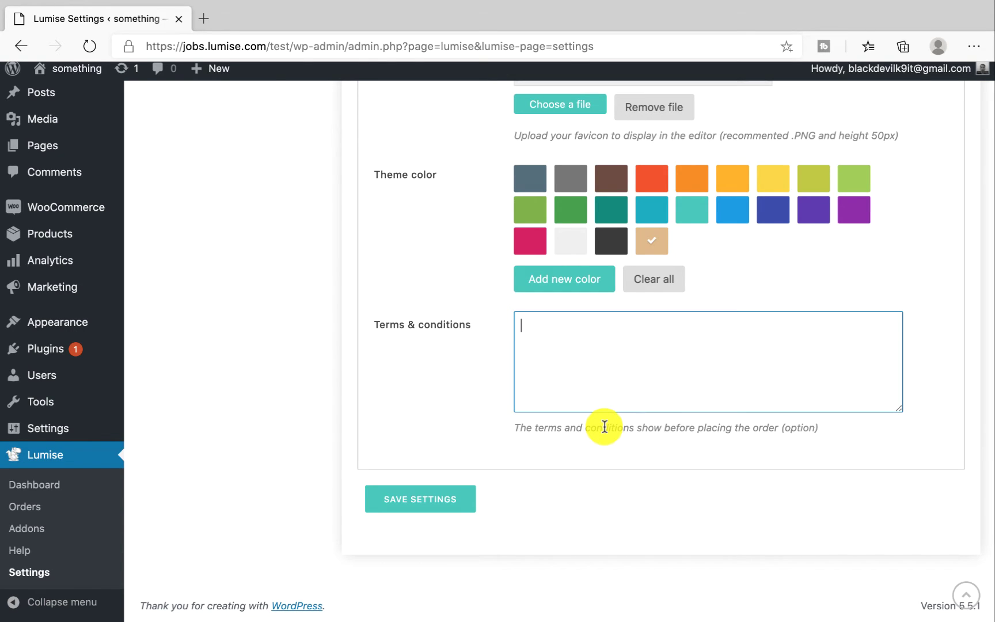
text(ABC)
click(438, 499)
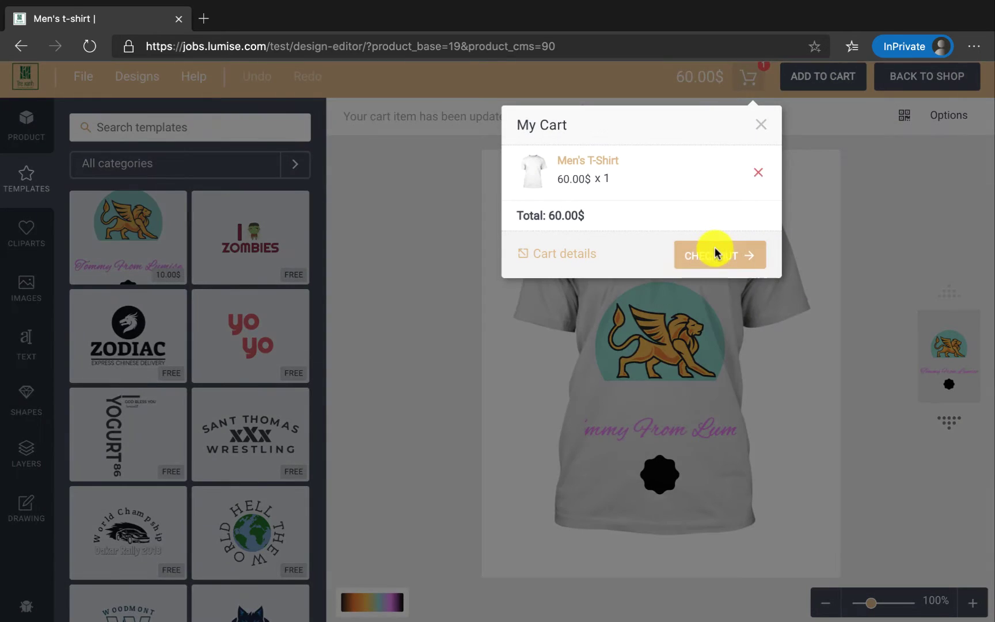
Start checkout and toggle the terms agreement checkbox in the Confirmation dialog
click(715, 252)
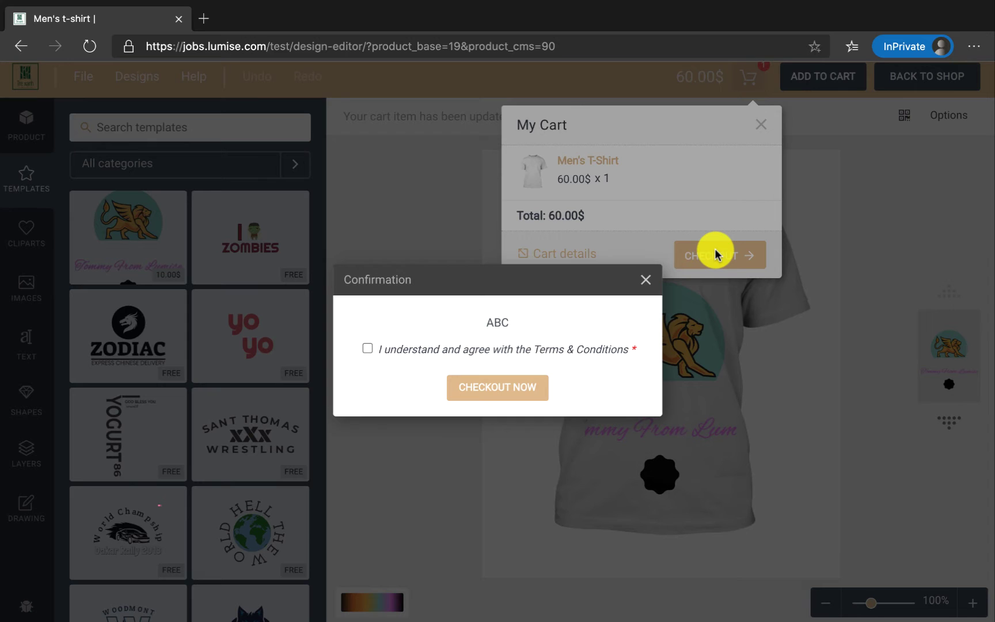
click(368, 349)
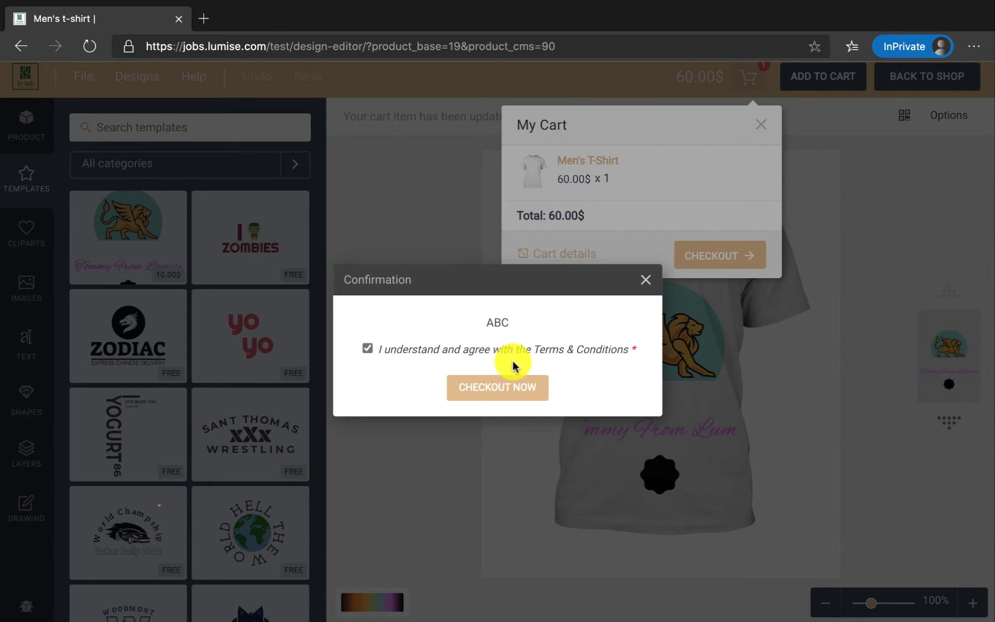
click(366, 349)
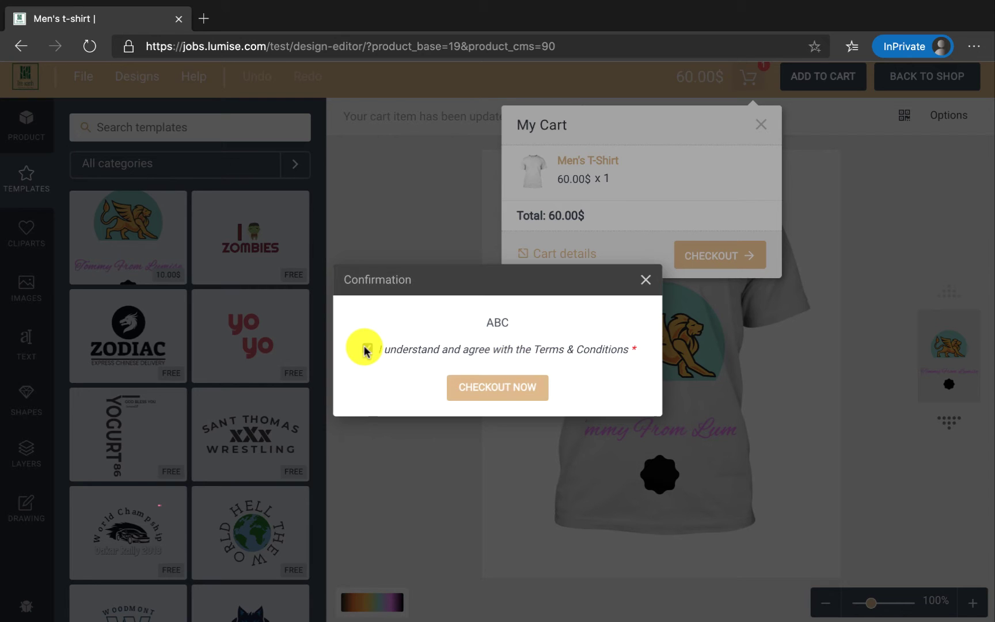
click(366, 349)
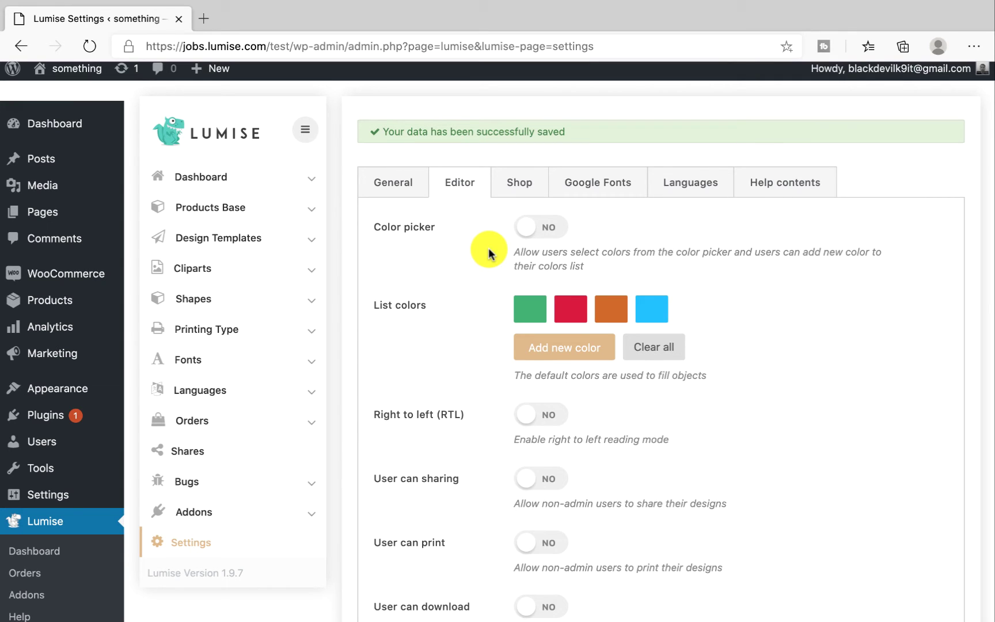
Toggle the colour picker on and back off so it stays disabled
click(534, 227)
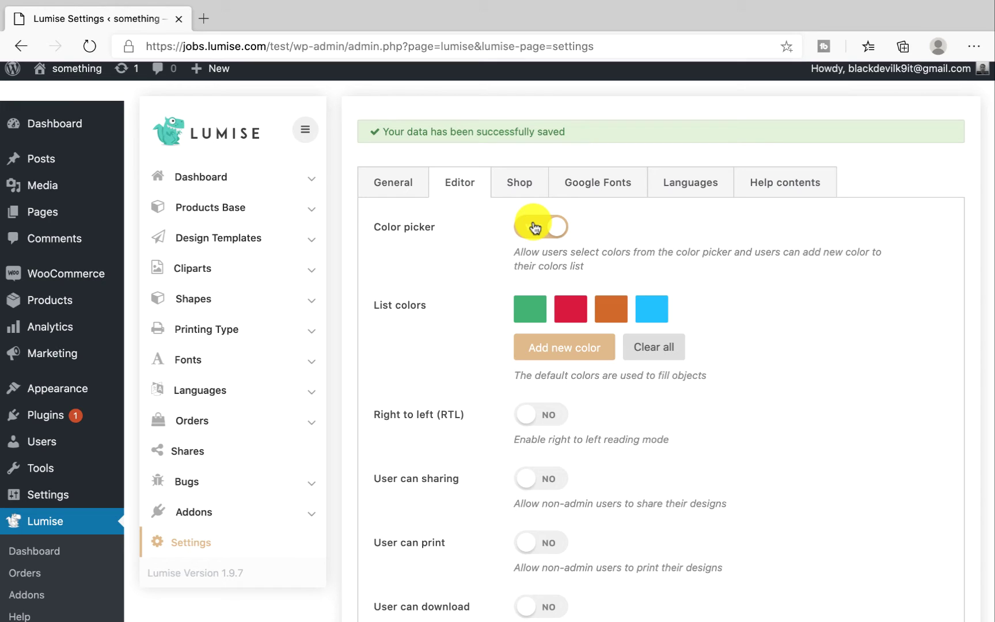
click(535, 228)
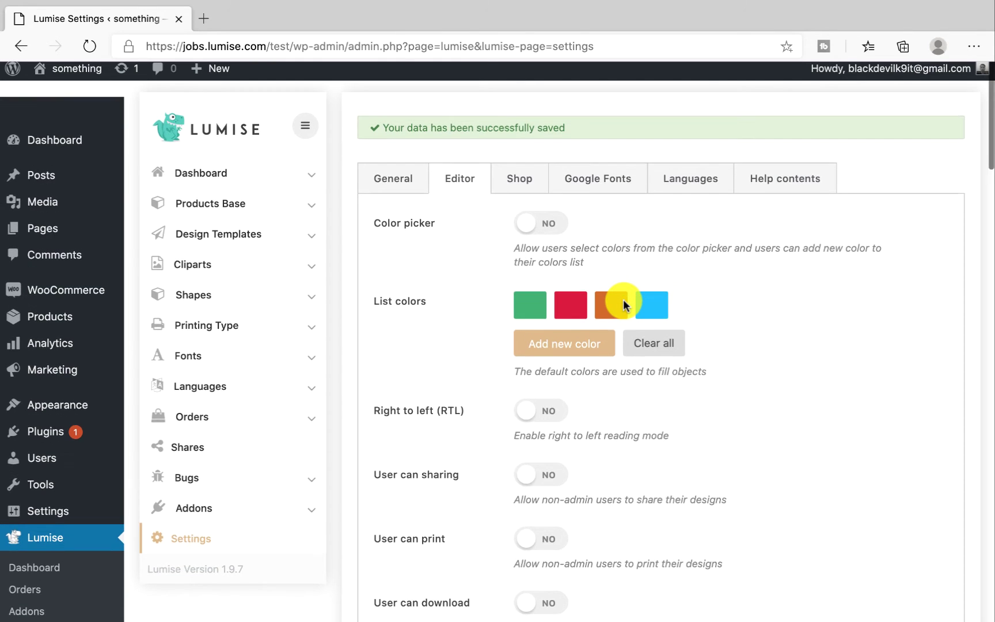
scroll(623, 302, down, 1)
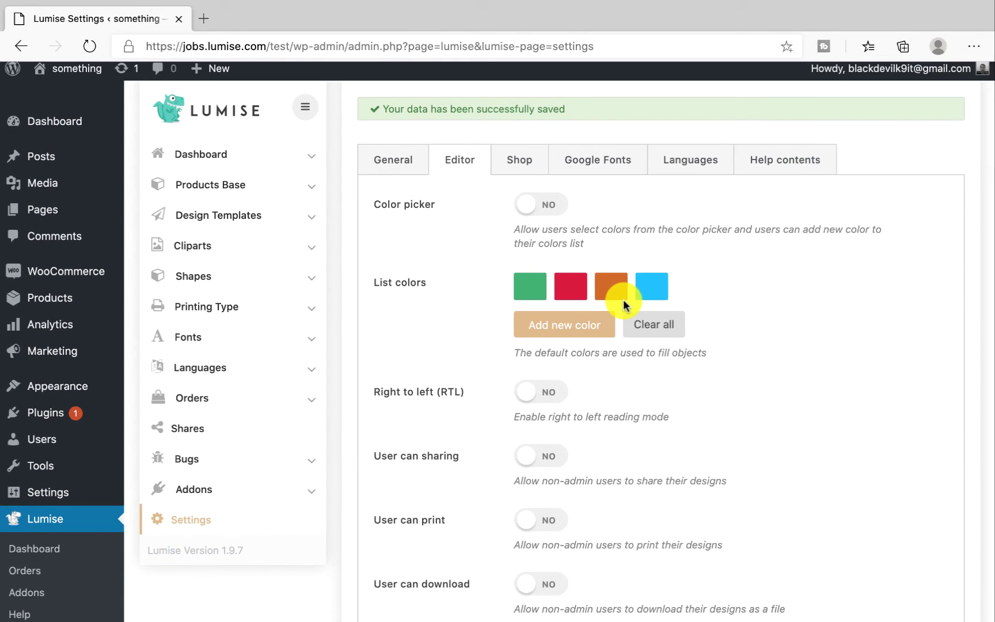
Add deepskyblue to the list colours, then delete it, leaving green, red and orange
click(623, 298)
click(302, 310)
click(296, 247)
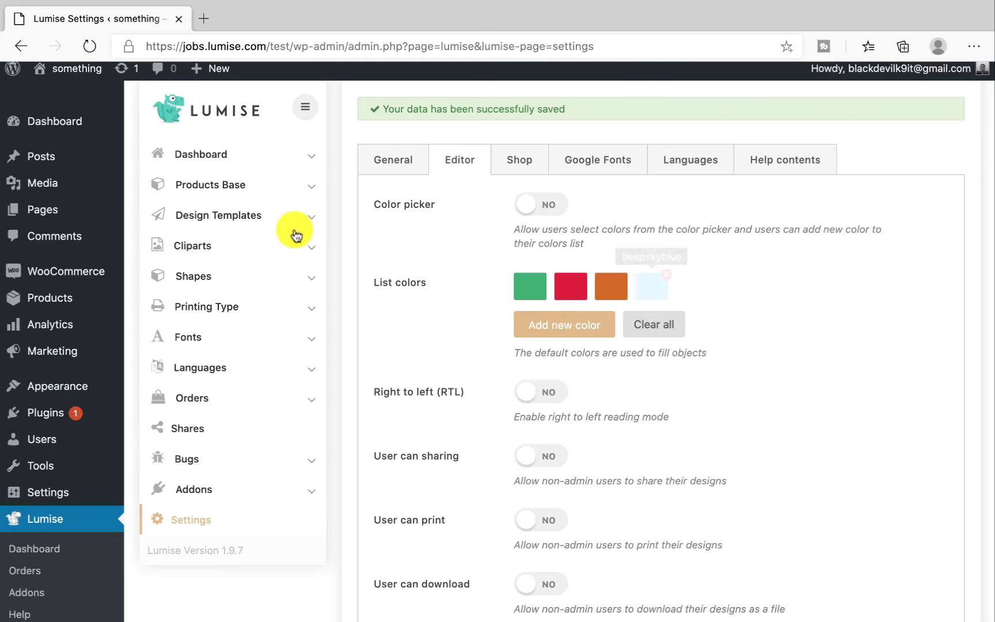
click(665, 280)
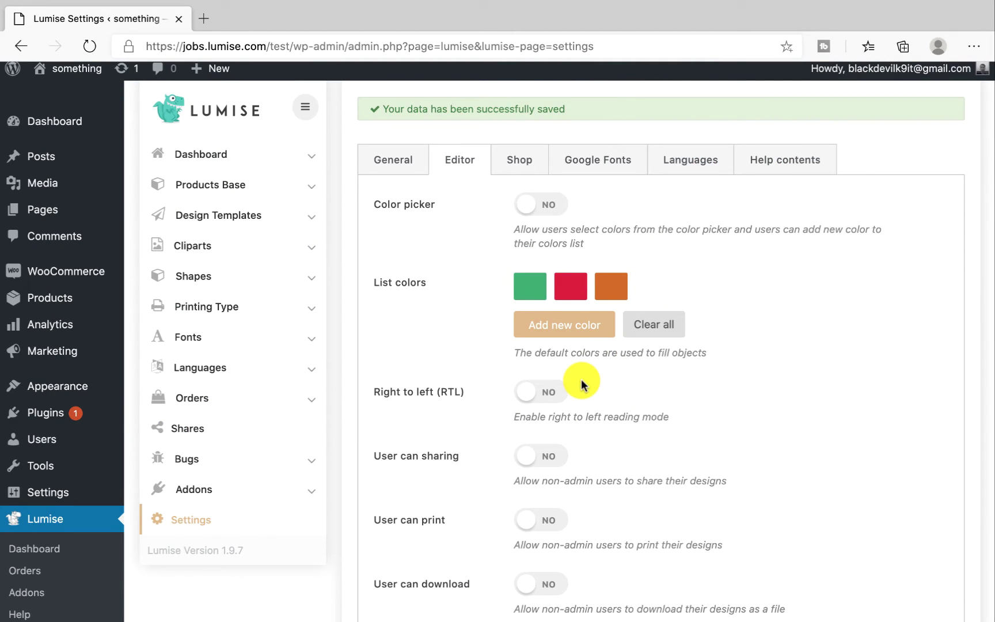
scroll(581, 379, down, 3)
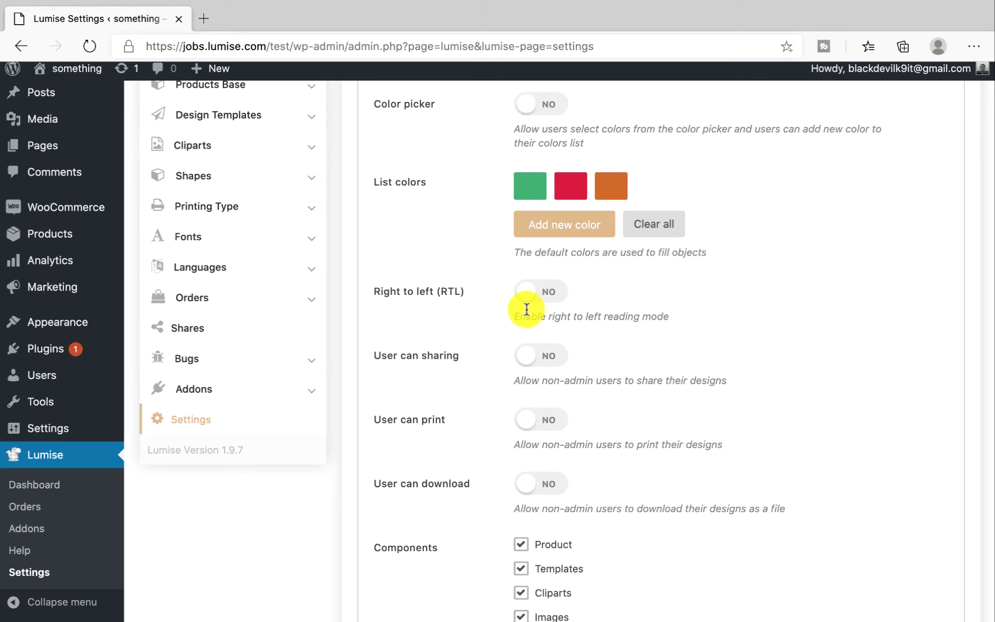
scroll(526, 310, down, 2)
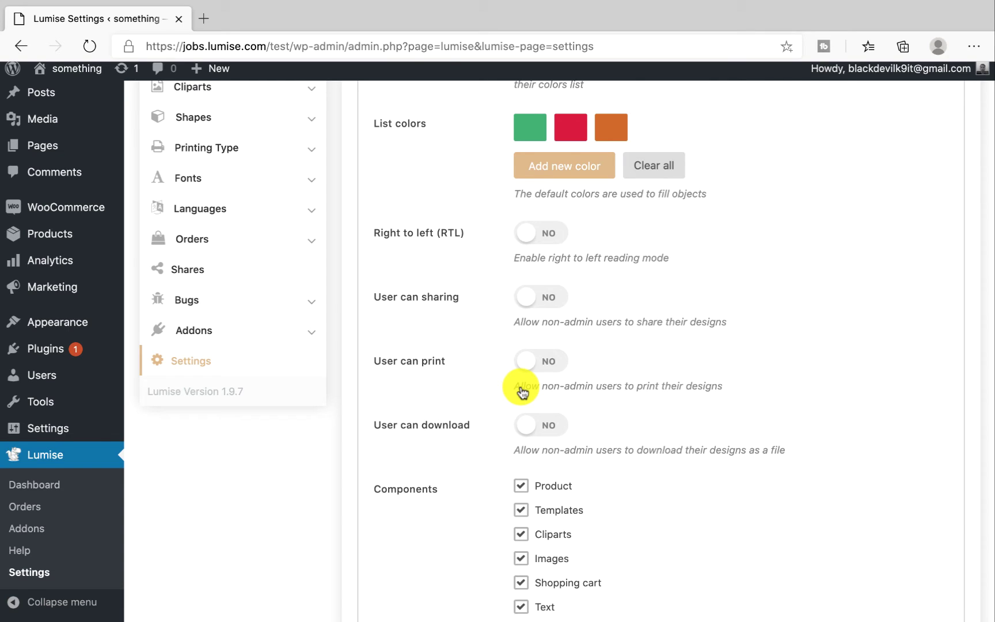
scroll(521, 393, down, 4)
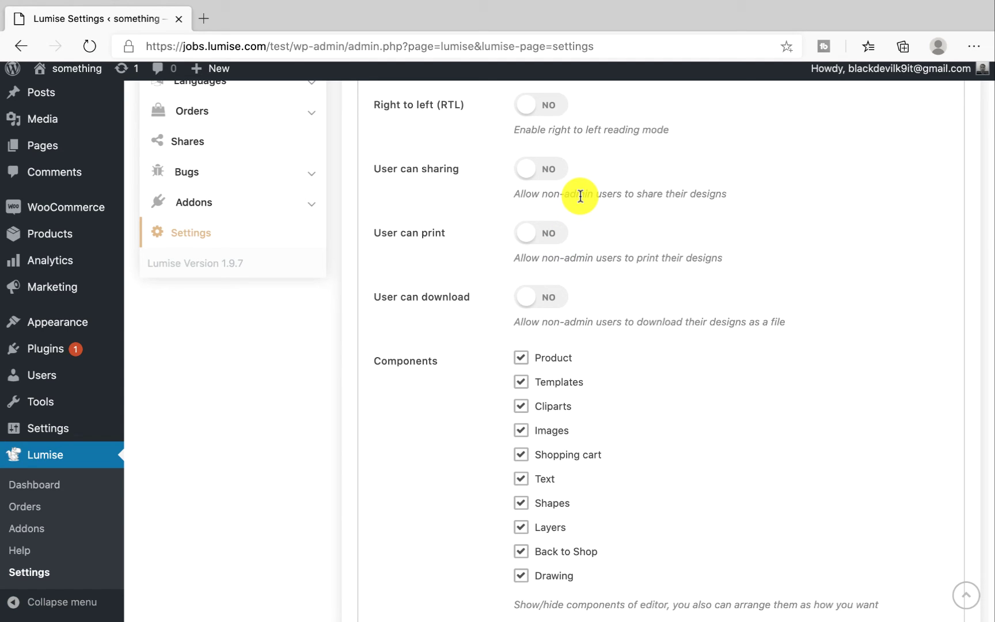
scroll(580, 195, down, 2)
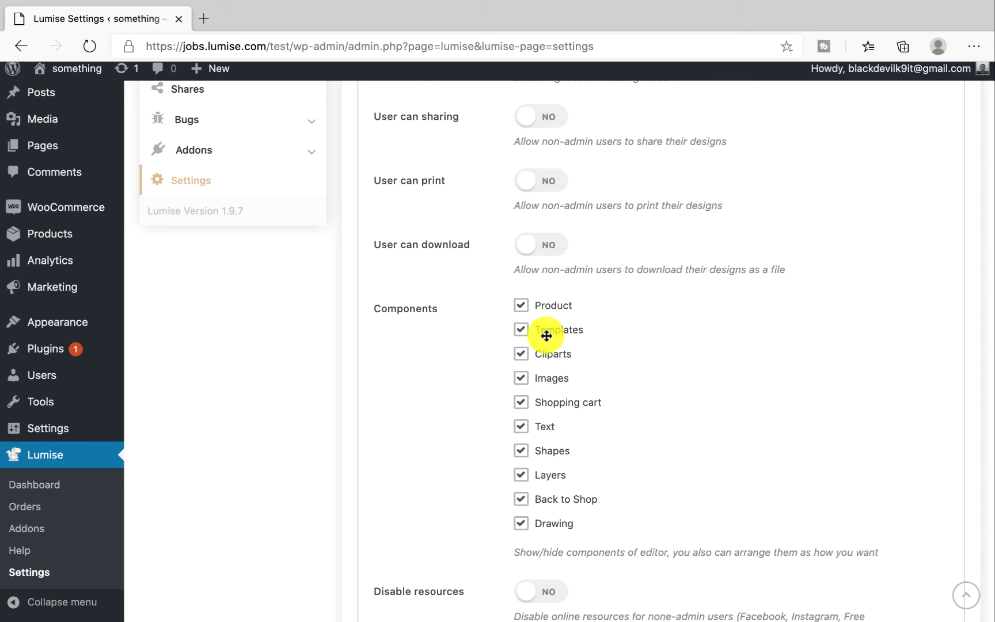
drag(547, 336, 525, 337)
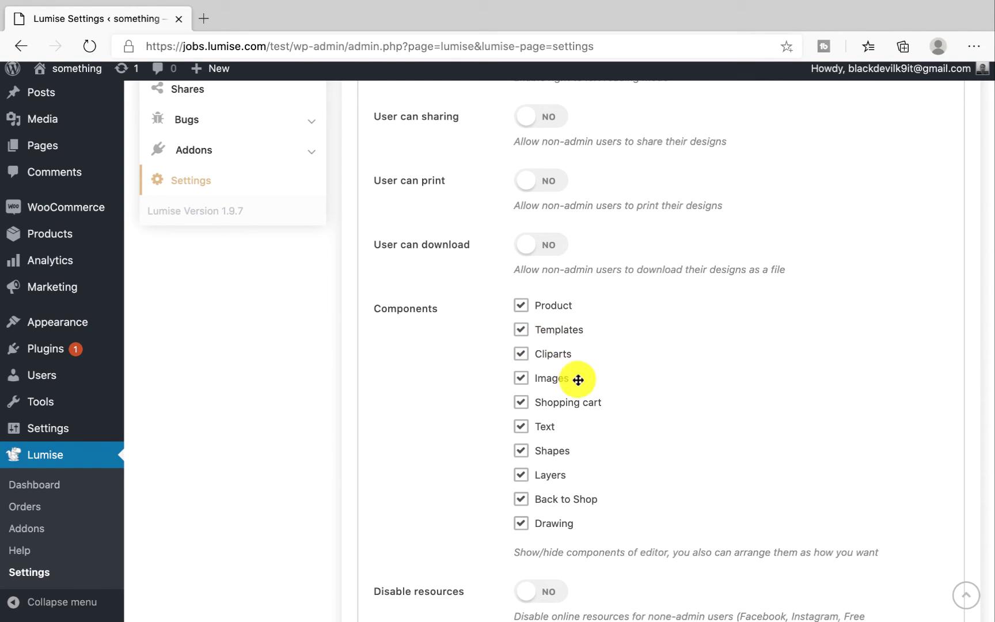
scroll(588, 386, down, 6)
scroll(594, 391, down, 2)
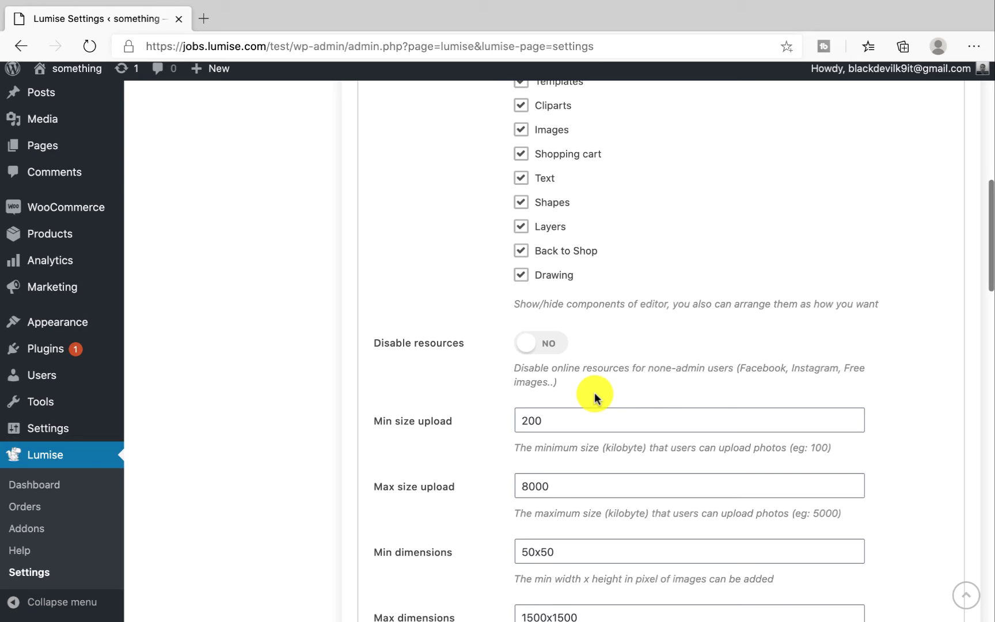
scroll(595, 394, down, 2)
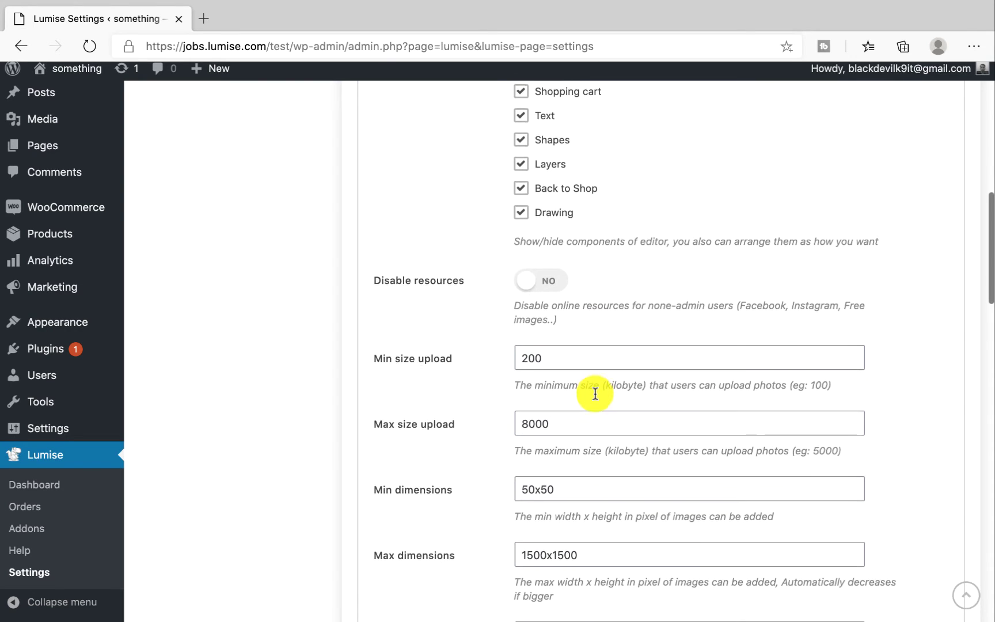
scroll(595, 394, down, 1)
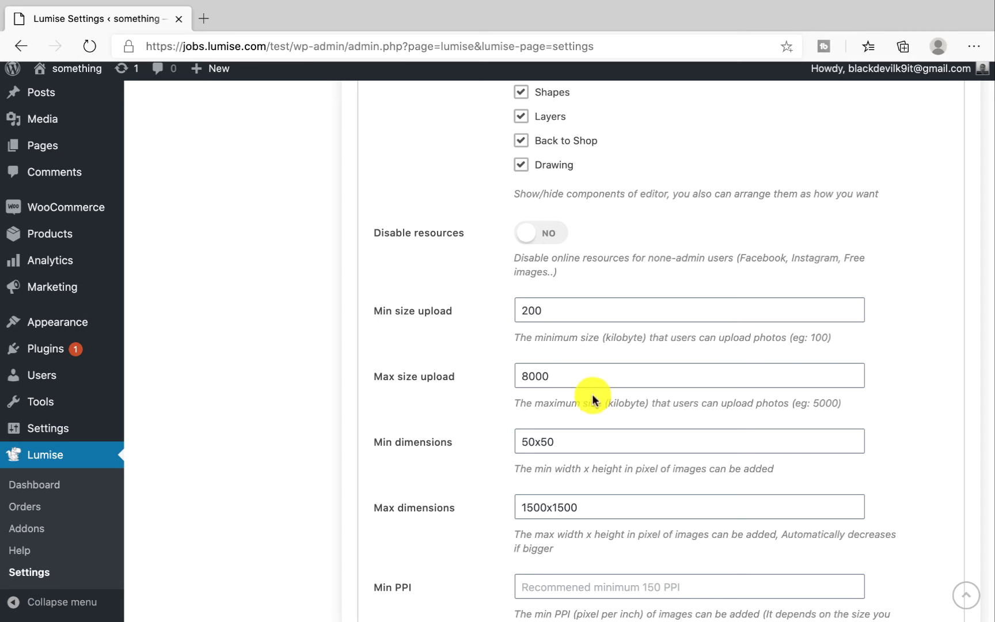
scroll(415, 540, down, 2)
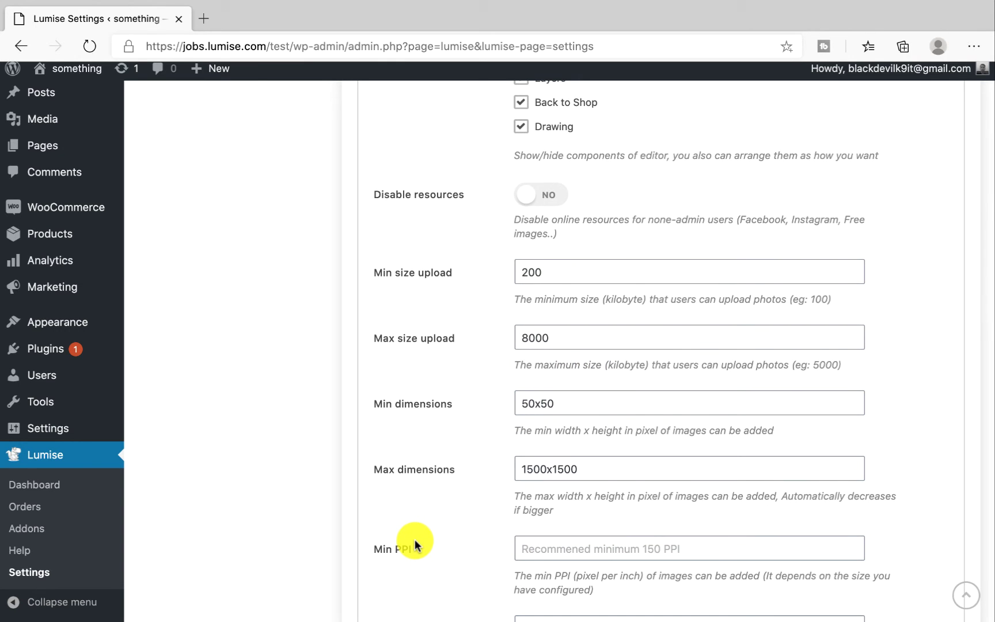
scroll(415, 541, down, 6)
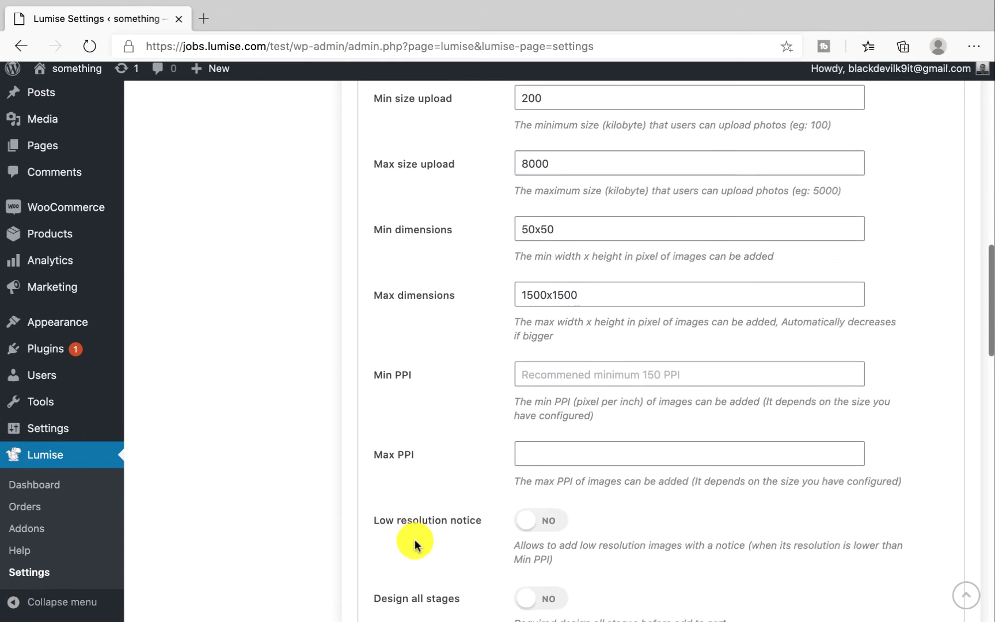
scroll(415, 539, down, 1)
scroll(415, 539, down, 3)
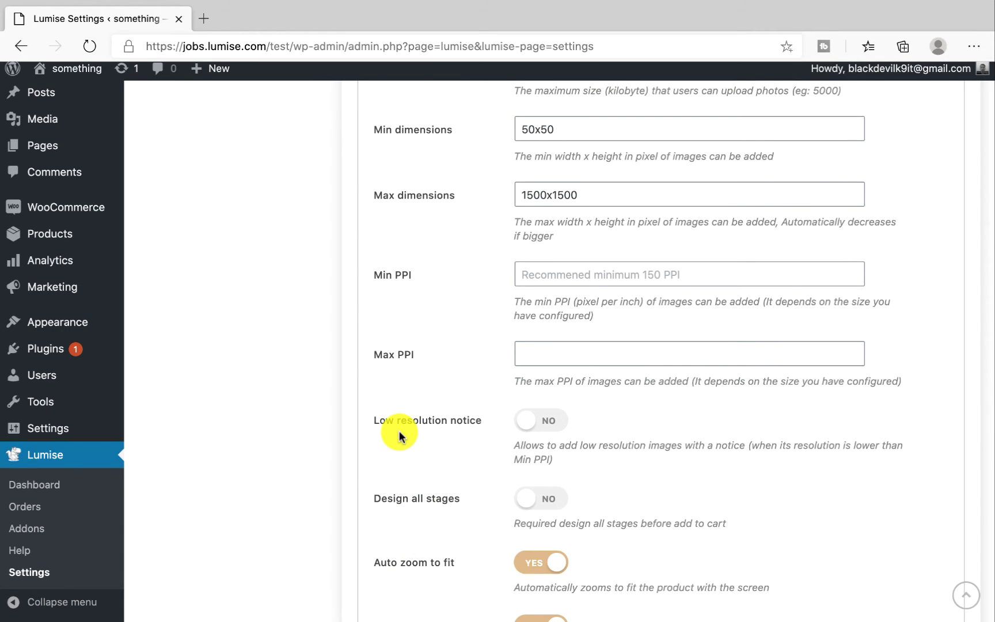
scroll(426, 455, down, 1)
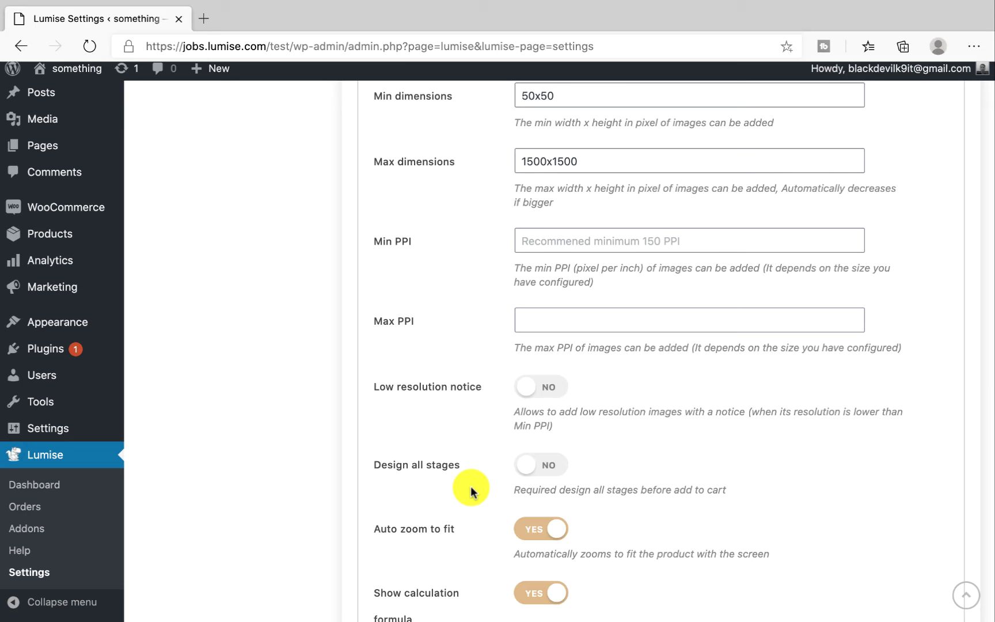
scroll(469, 489, down, 4)
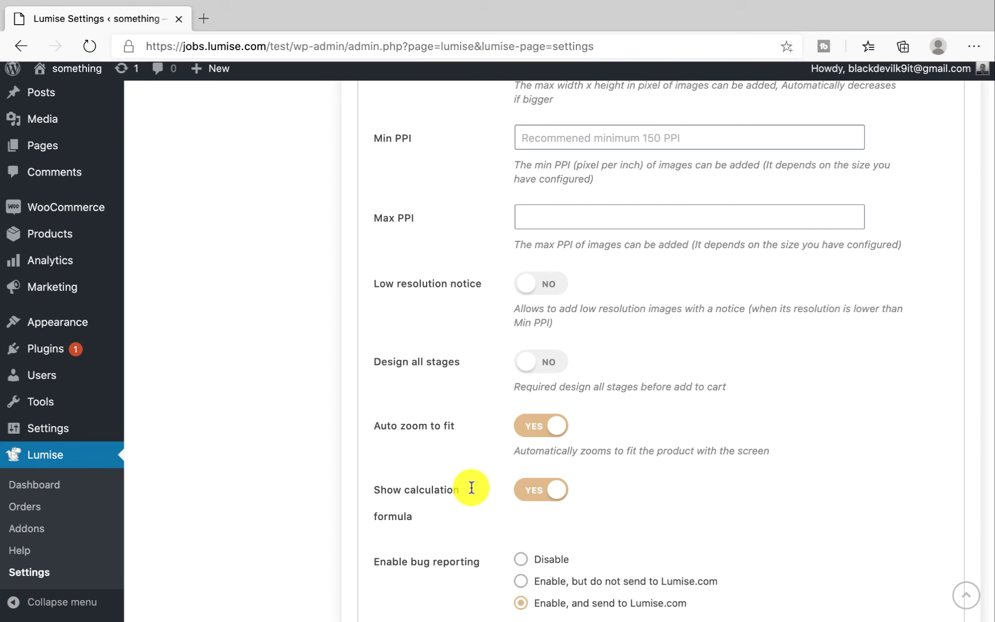
Toggle Design all stages on and back off
click(533, 362)
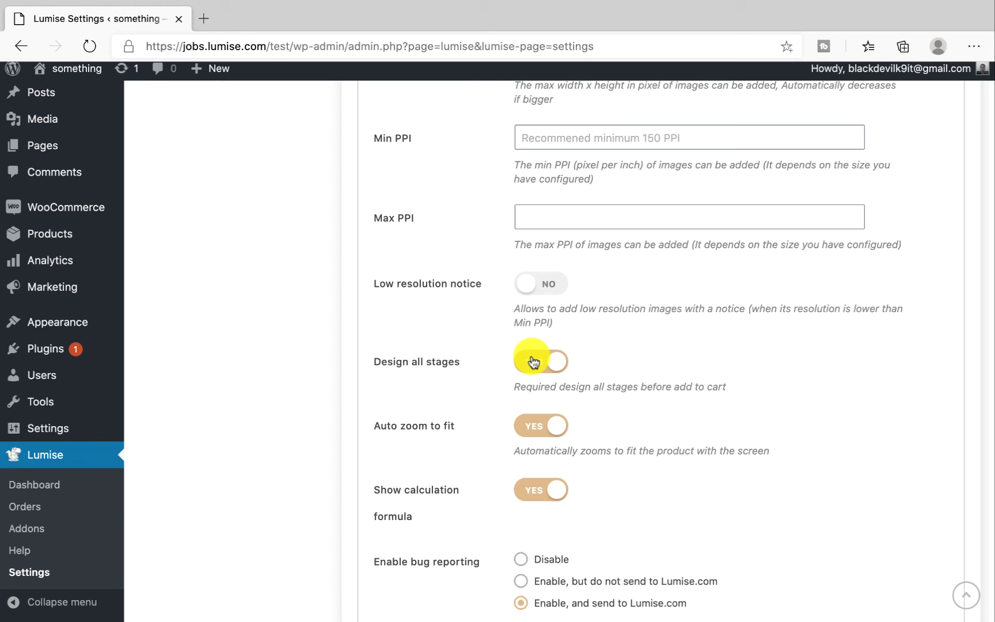
click(534, 361)
scroll(532, 361, down, 1)
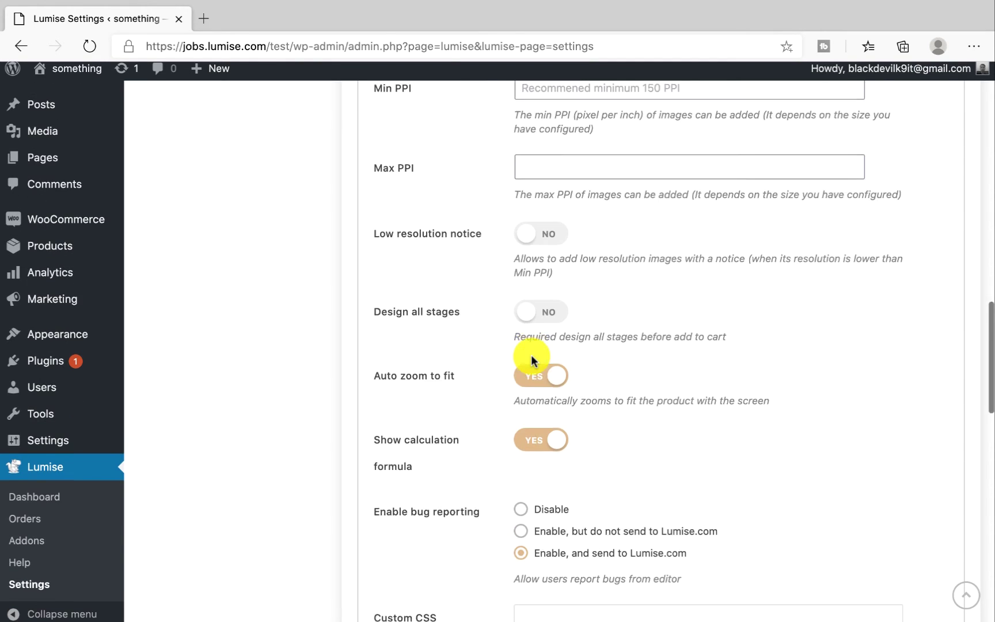
scroll(531, 356, down, 3)
scroll(572, 339, down, 2)
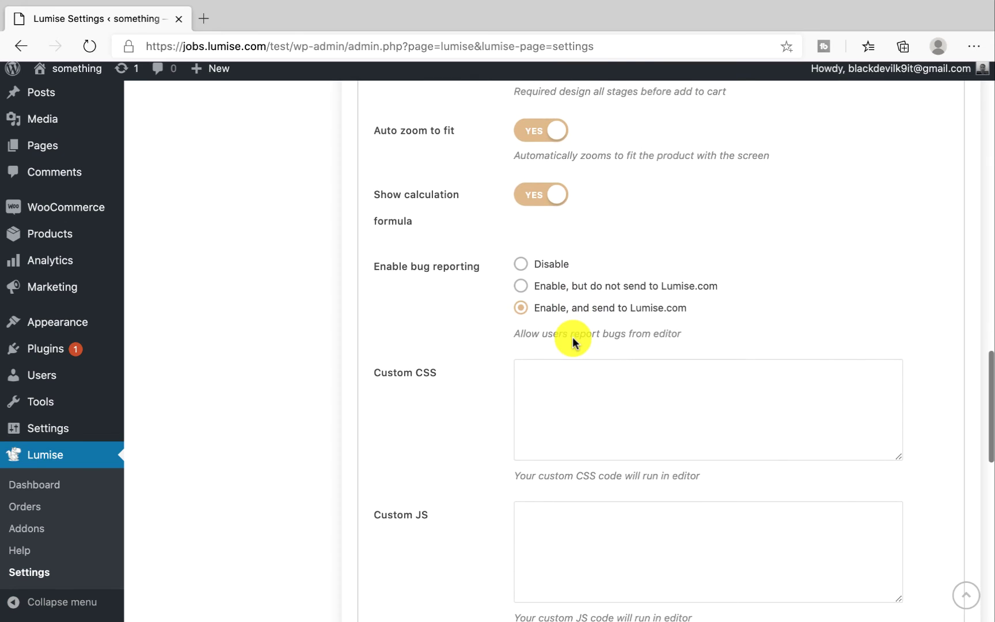
scroll(491, 309, down, 1)
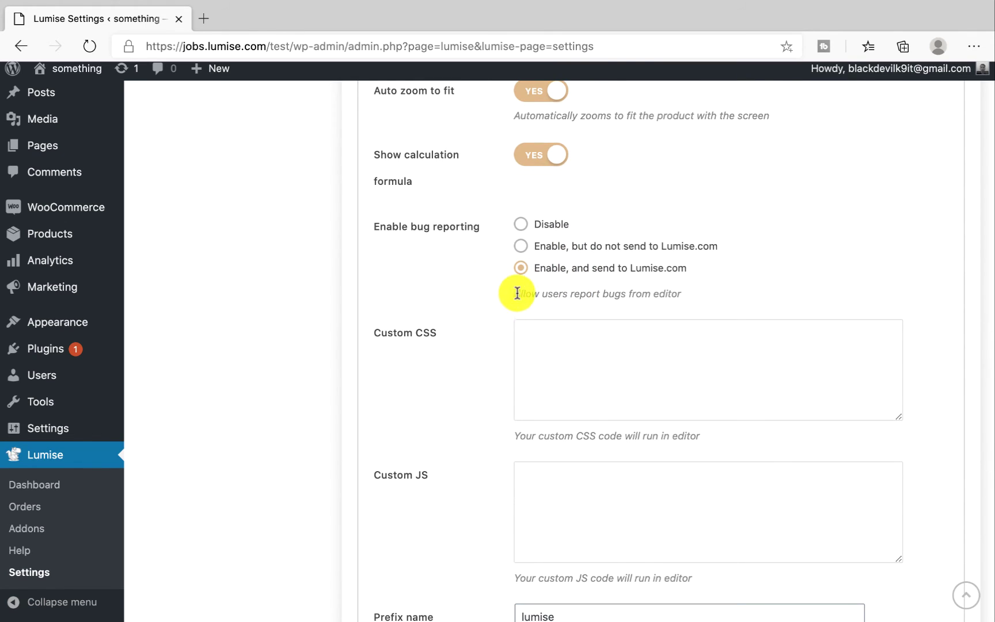
Save the Editor settings and switch to the t-shirt design editor window
drag(515, 293, 678, 293)
click(627, 312)
scroll(626, 312, down, 1)
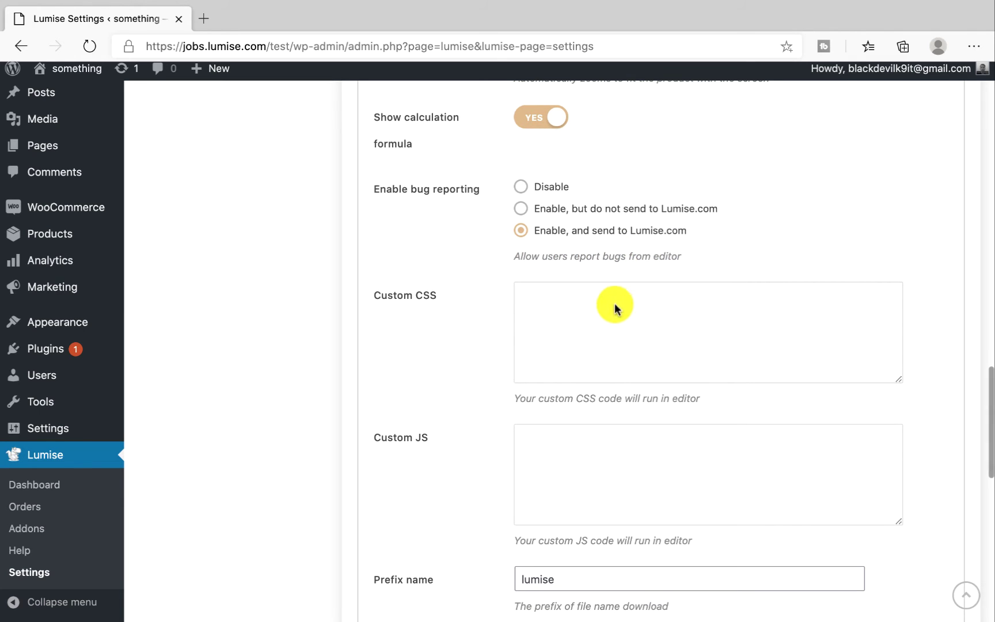
scroll(561, 264, down, 8)
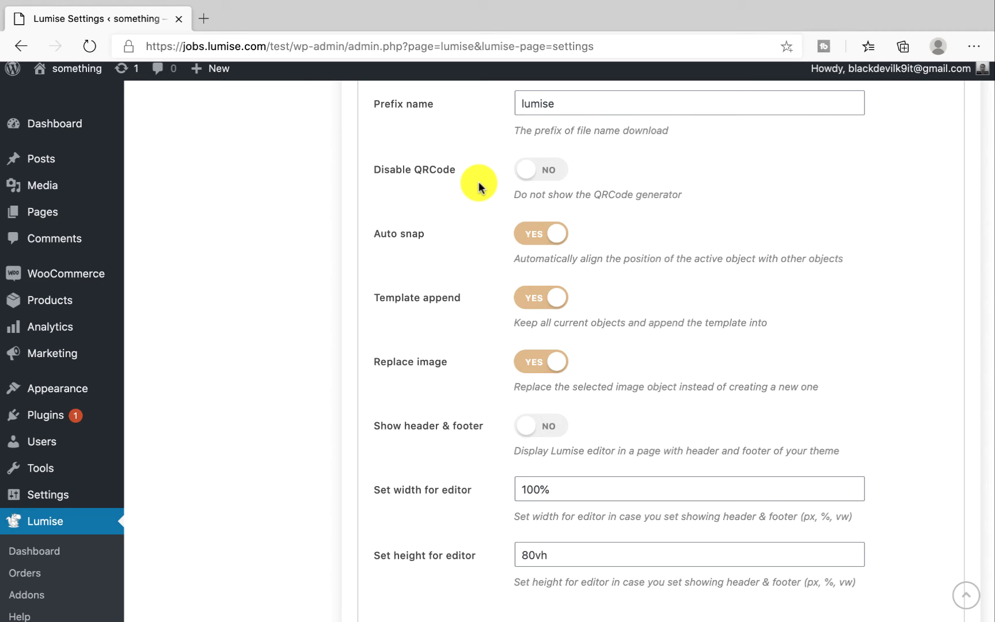
scroll(479, 181, down, 1)
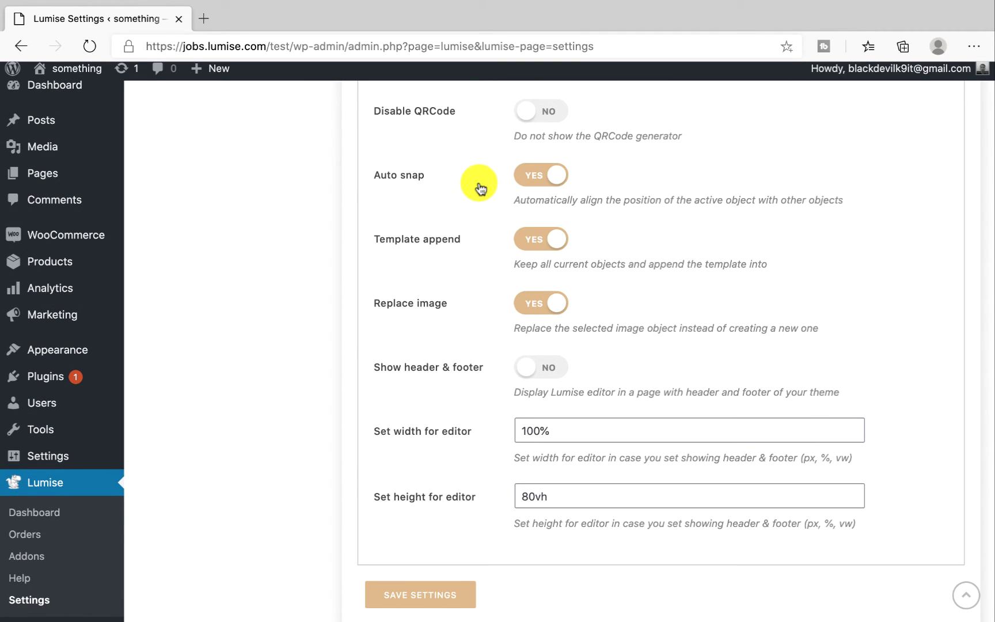
scroll(502, 219, down, 1)
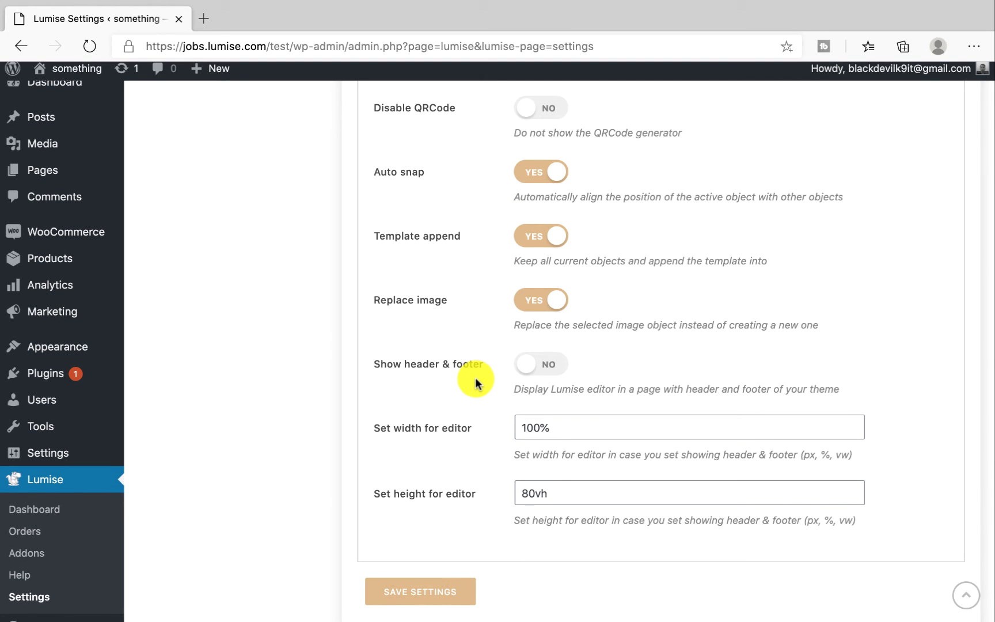
scroll(476, 383, down, 1)
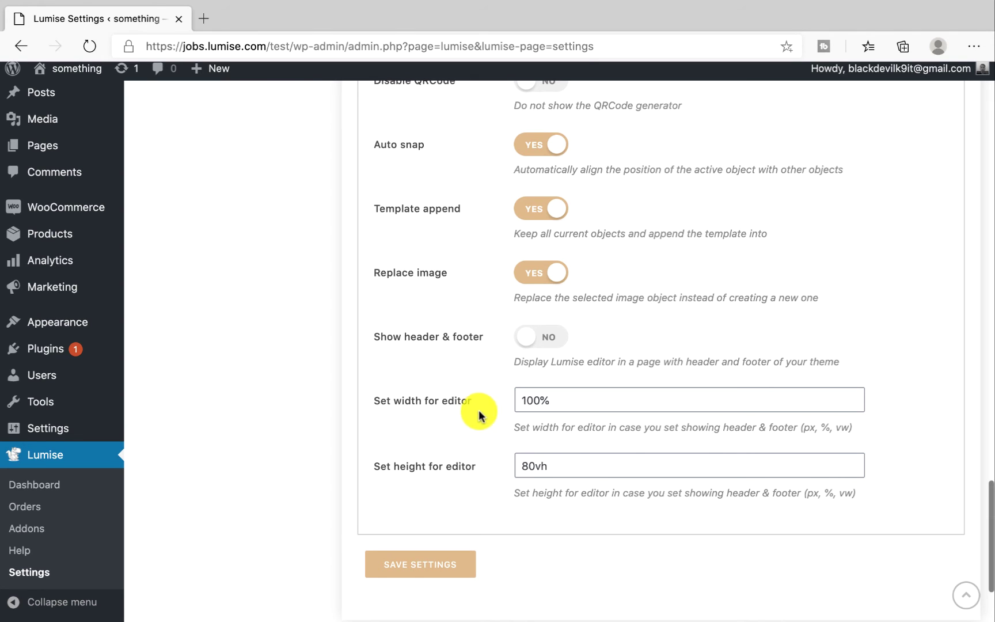
click(422, 556)
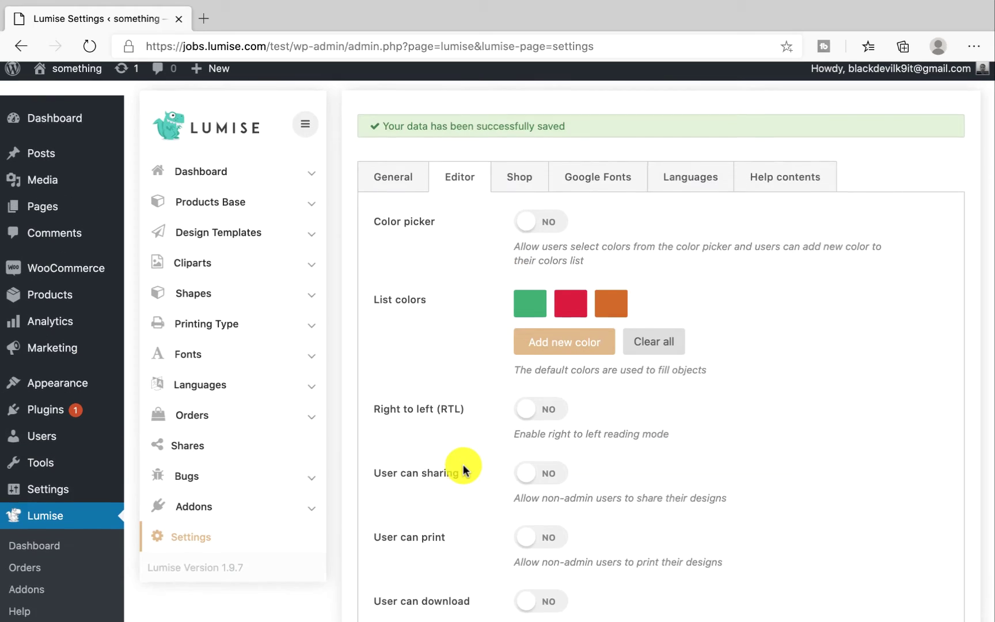
scroll(464, 469, down, 2)
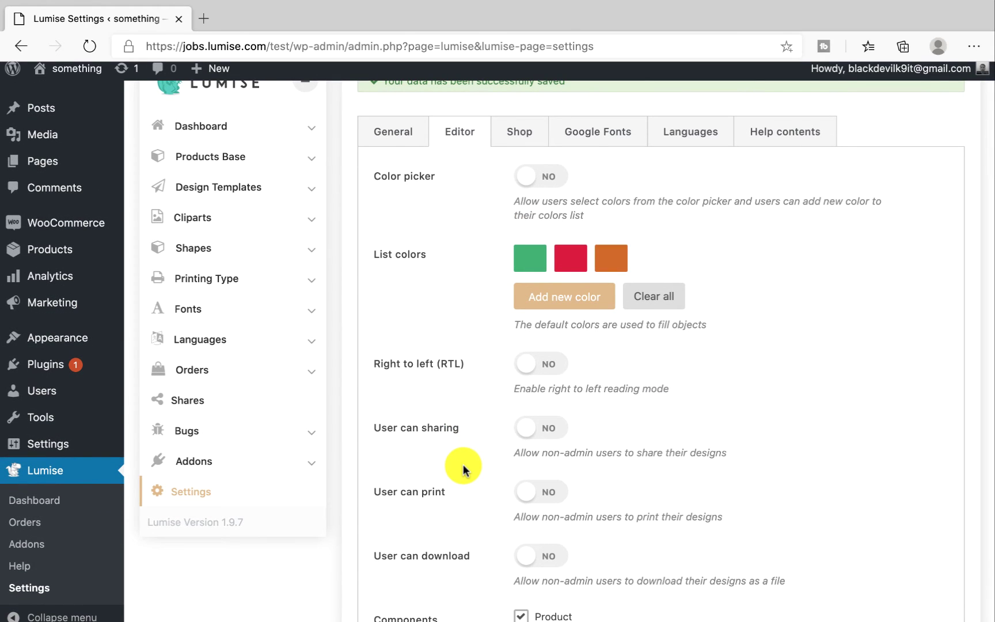
key(alt+Tab)
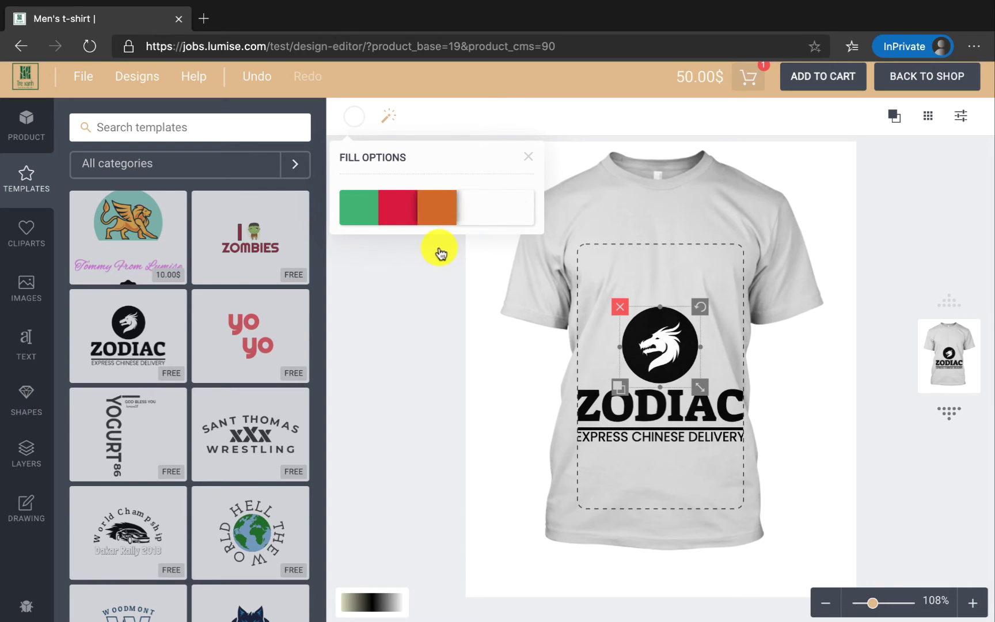
Turn off template appending, then place and remove the THANK YOU image
key(ctrl+Left)
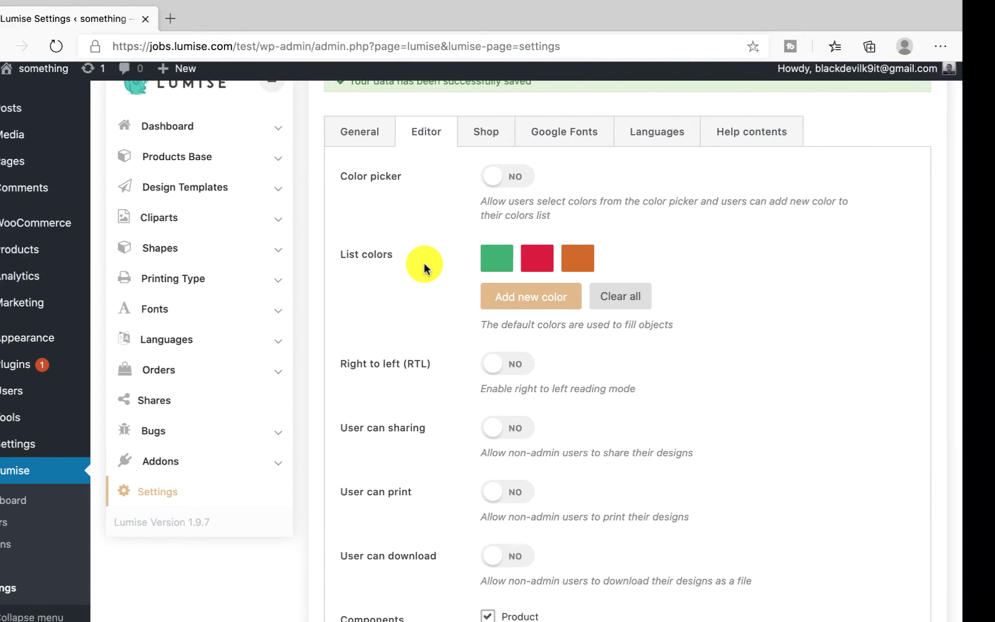
key(ctrl+Left)
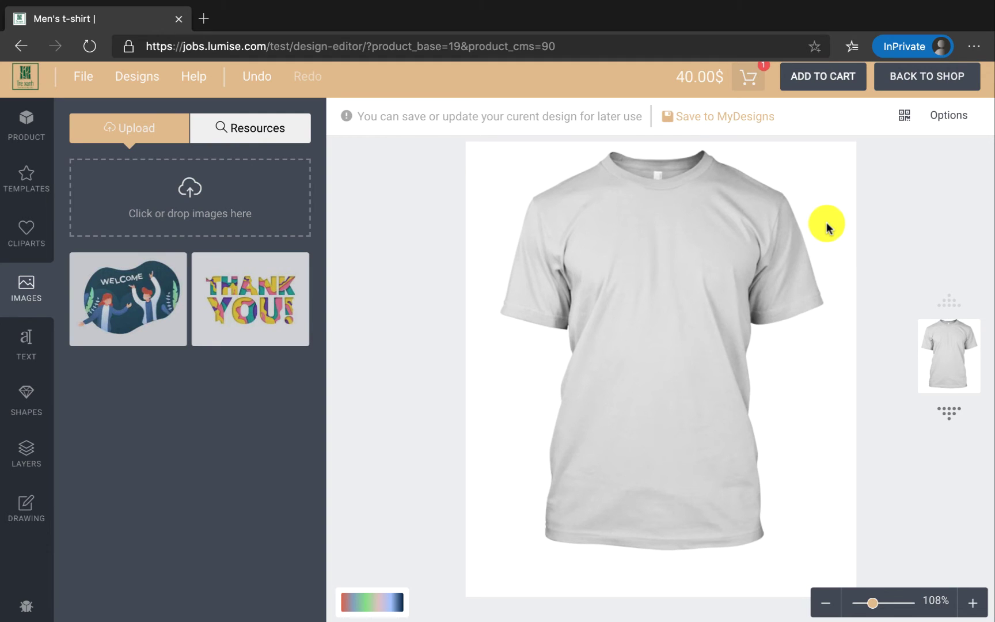
click(956, 118)
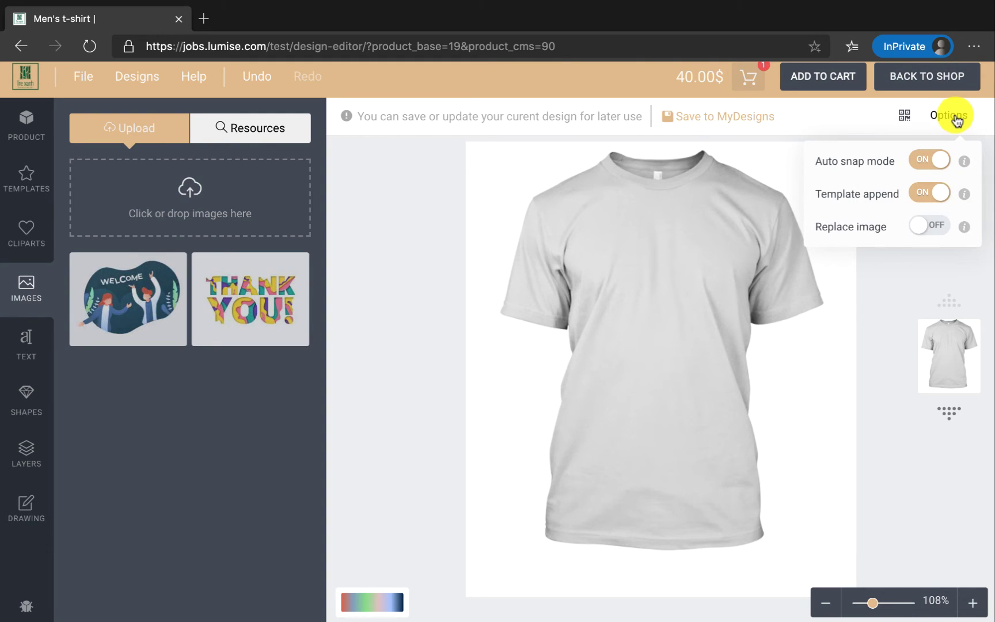
click(926, 198)
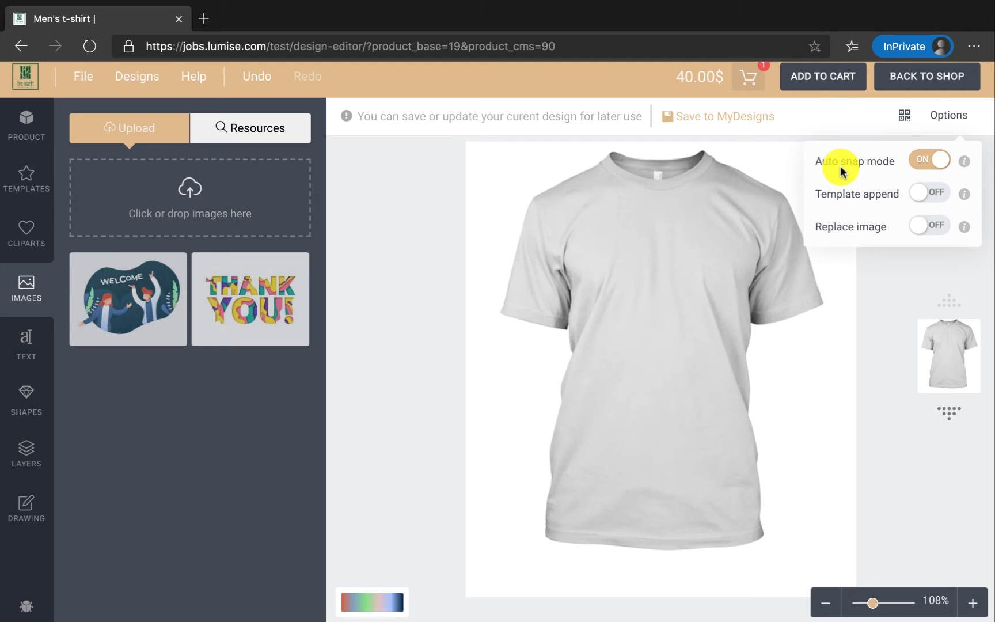
drag(250, 311, 676, 372)
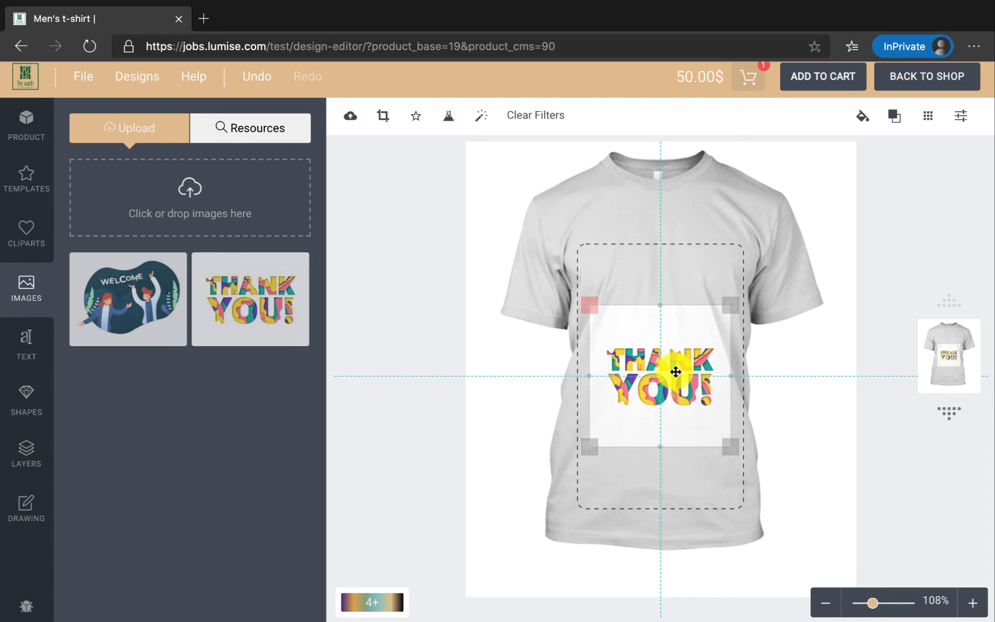
click(589, 304)
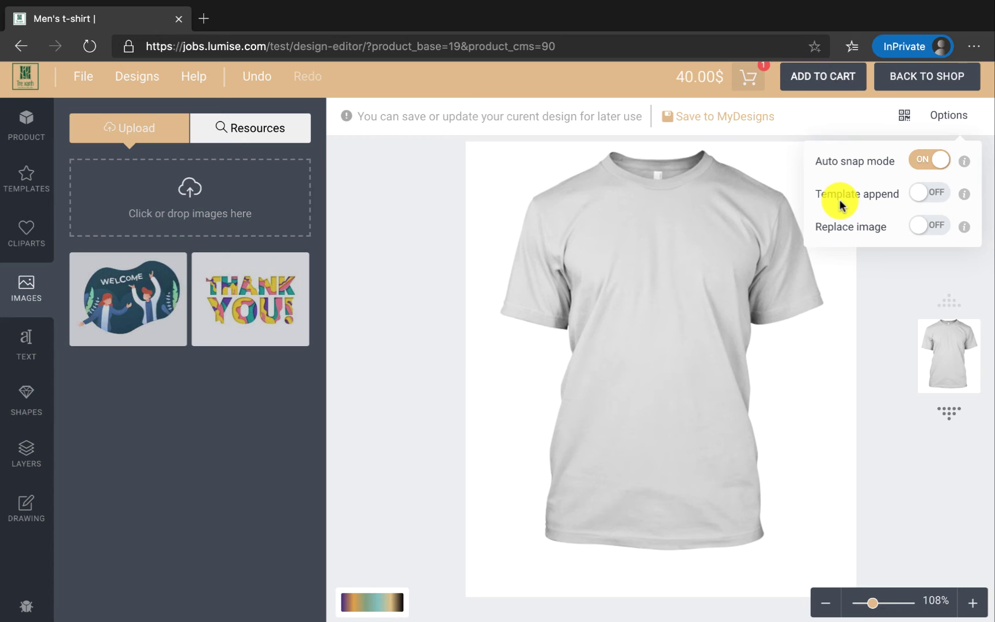
Turn template appending back on and add the ZODIAC template, centred on the shirt
click(928, 193)
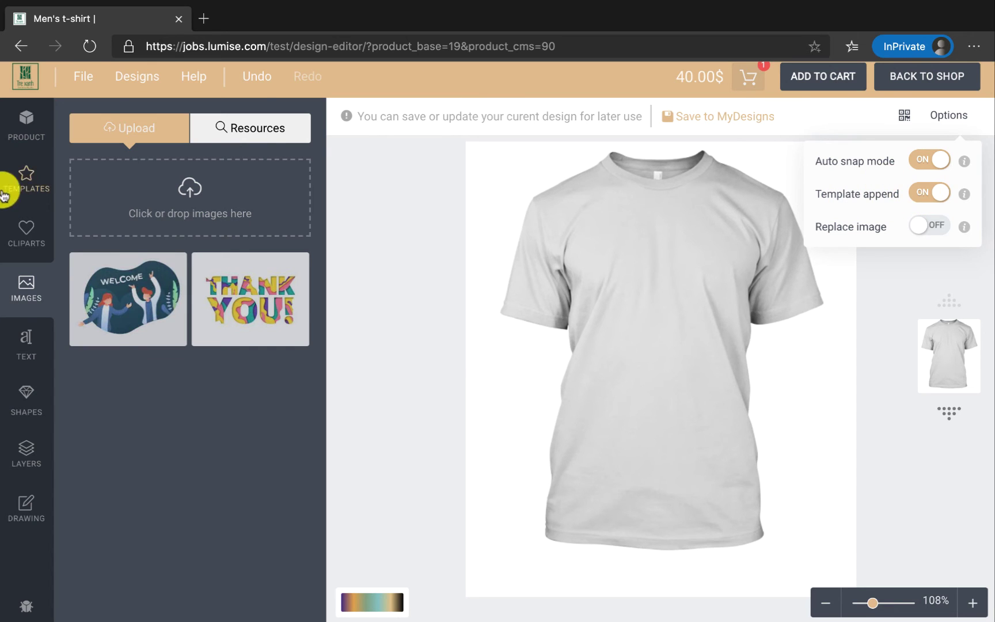
click(27, 179)
click(128, 259)
mouse_move(643, 407)
mouse_down()
mouse_move(644, 391)
mouse_move(645, 409)
mouse_up()
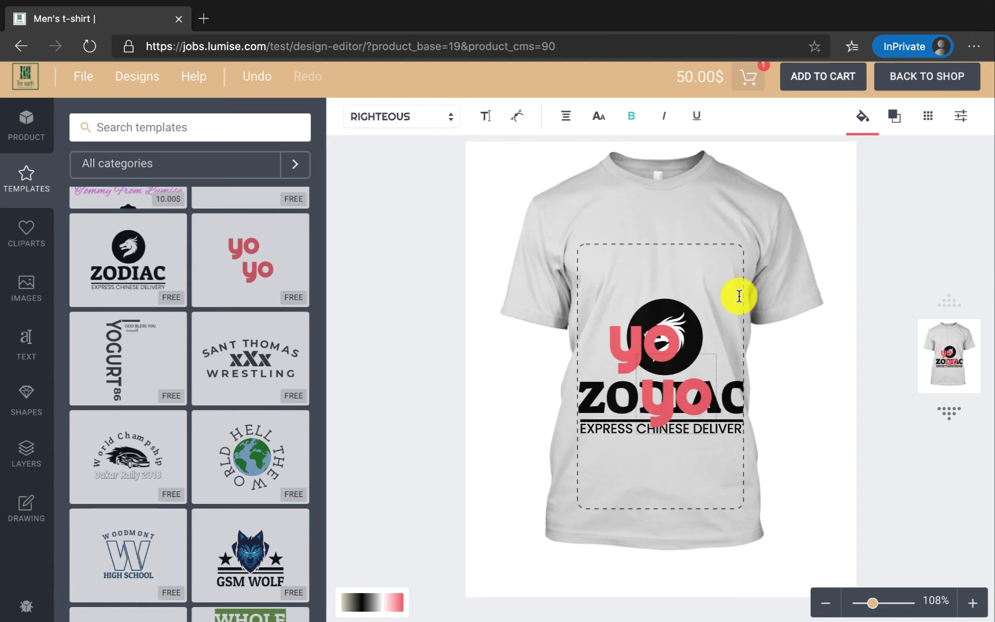
Replace the ZODIAC design on the shirt with the THANK YOU image
click(668, 378)
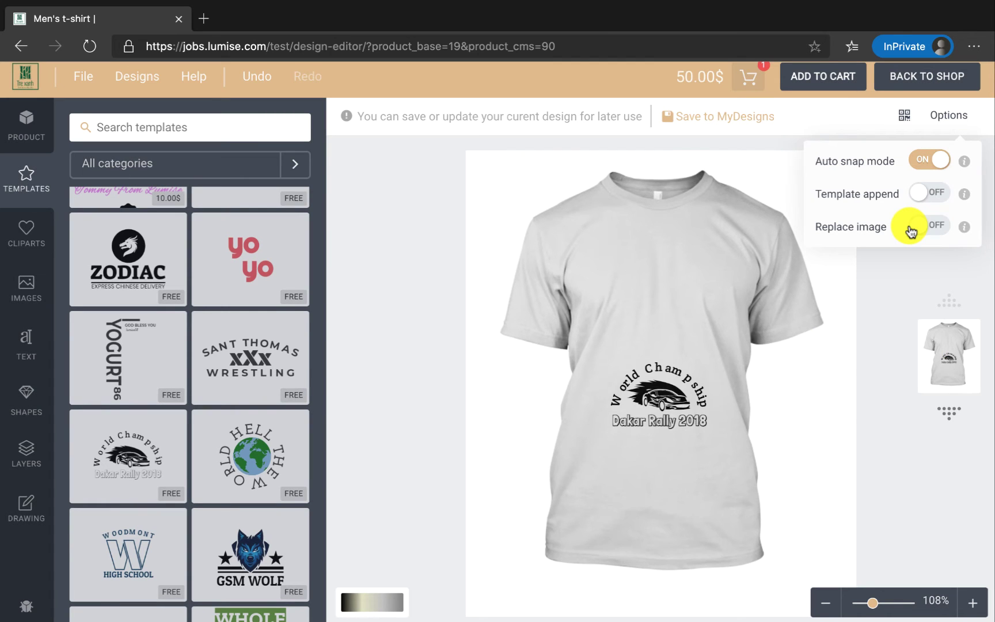
click(910, 229)
click(25, 287)
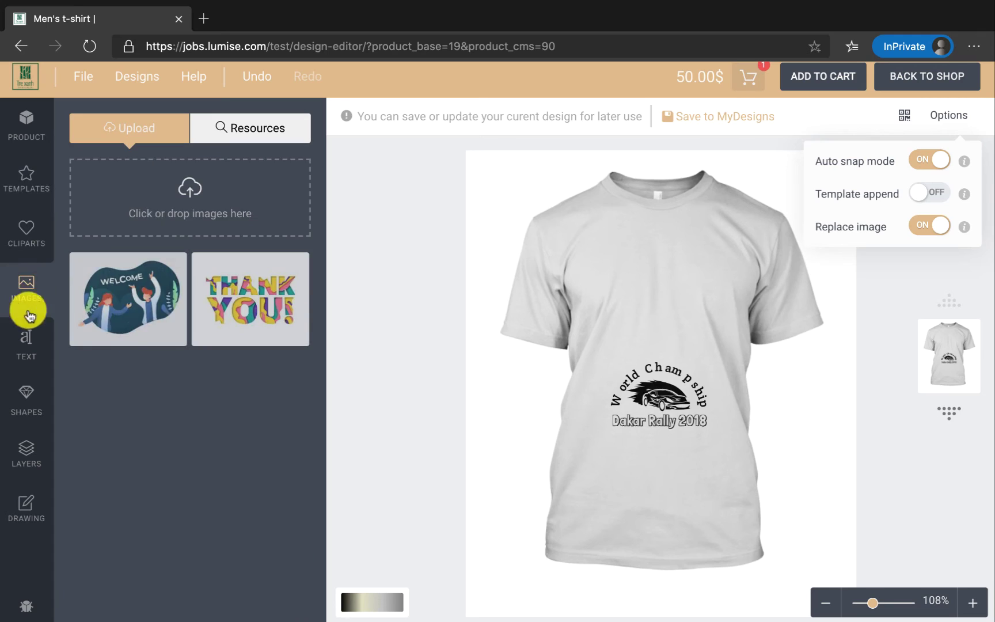
click(259, 327)
click(565, 553)
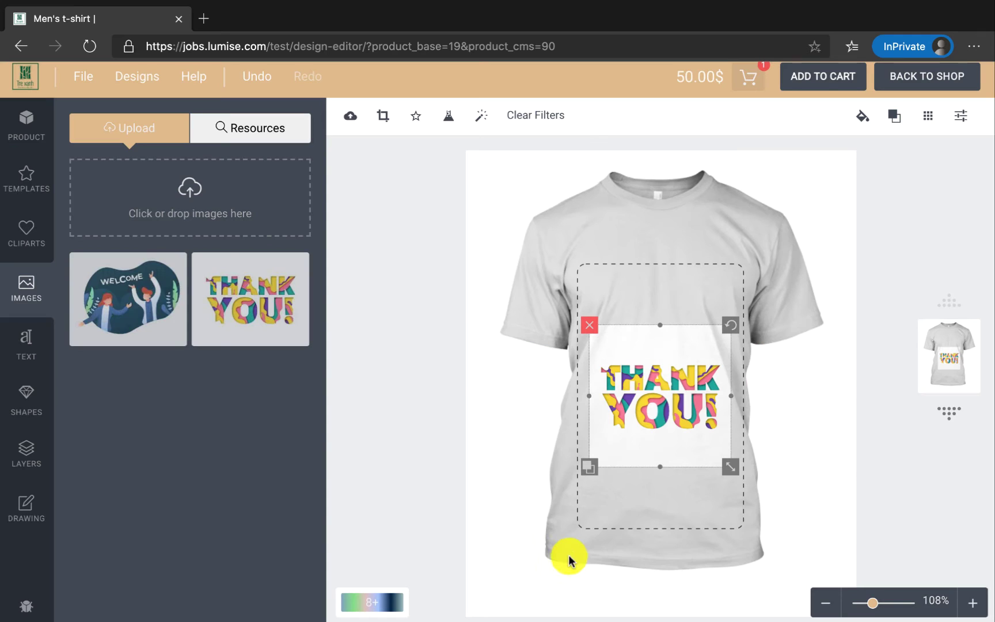
Add the WELCOME image and move it above THANK YOU
click(929, 225)
click(172, 285)
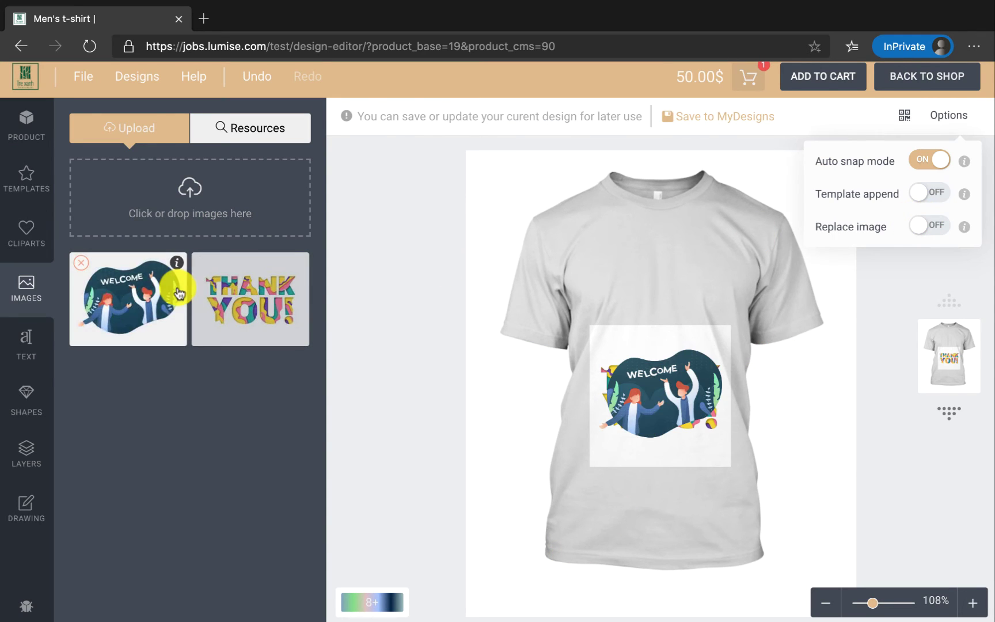
drag(679, 419, 685, 346)
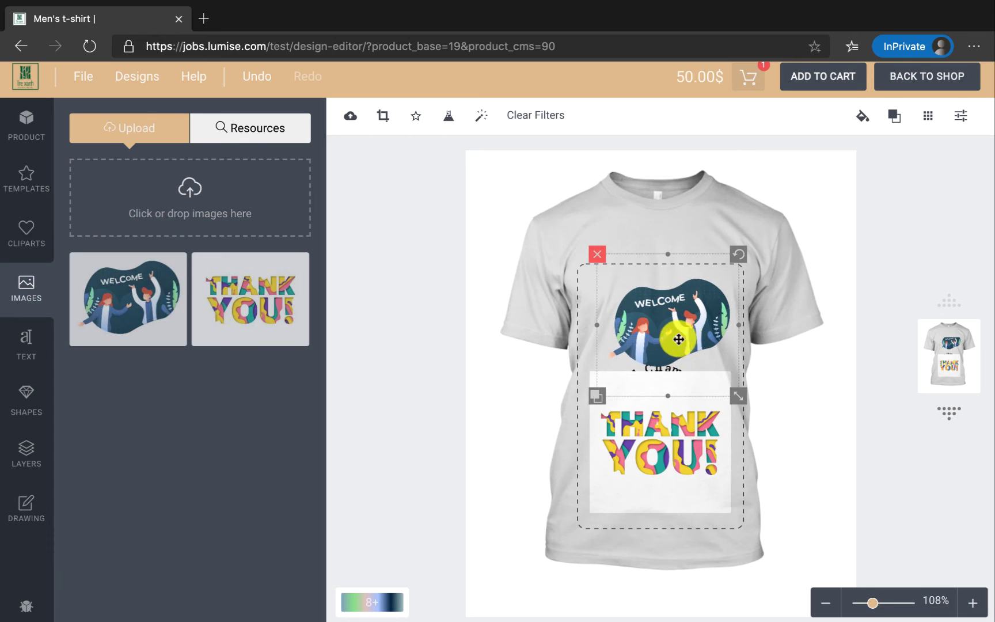
click(756, 236)
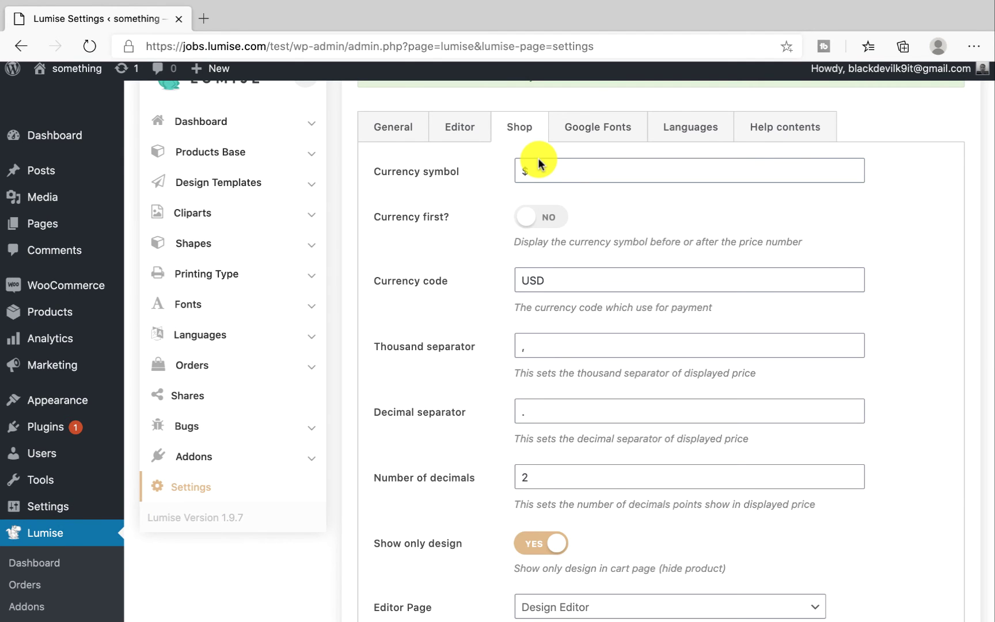
Check the Editor Page dropdown, toggle Designs details in email off and on, and save
scroll(538, 157, down, 2)
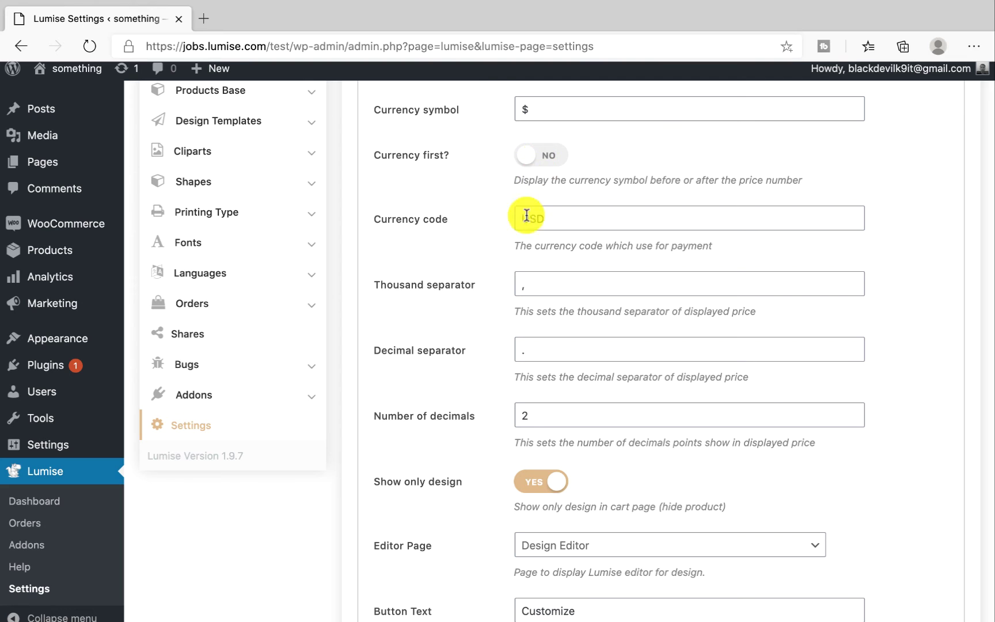
scroll(479, 429, down, 2)
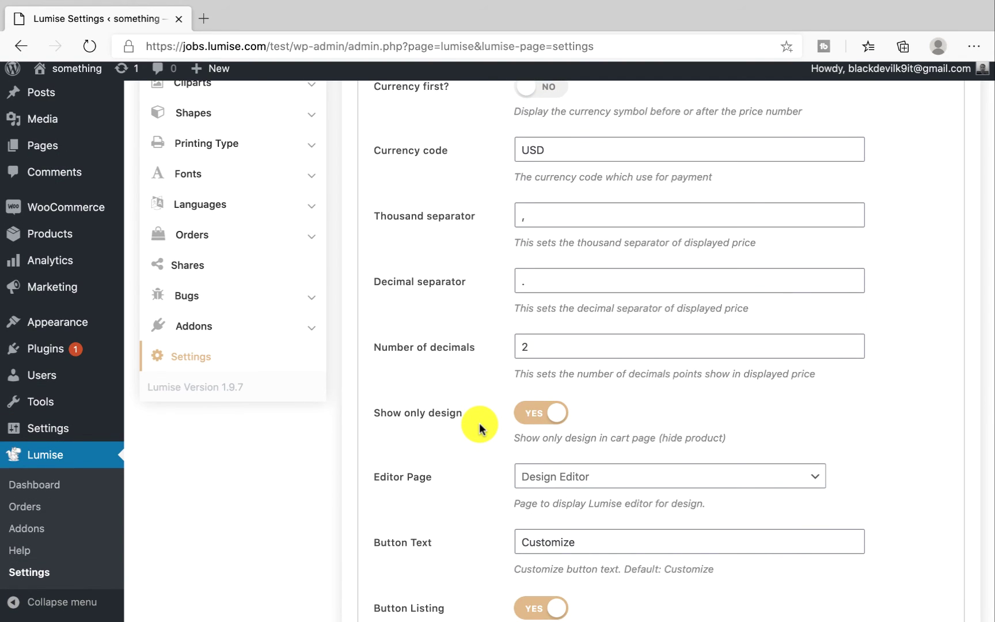
scroll(480, 429, down, 2)
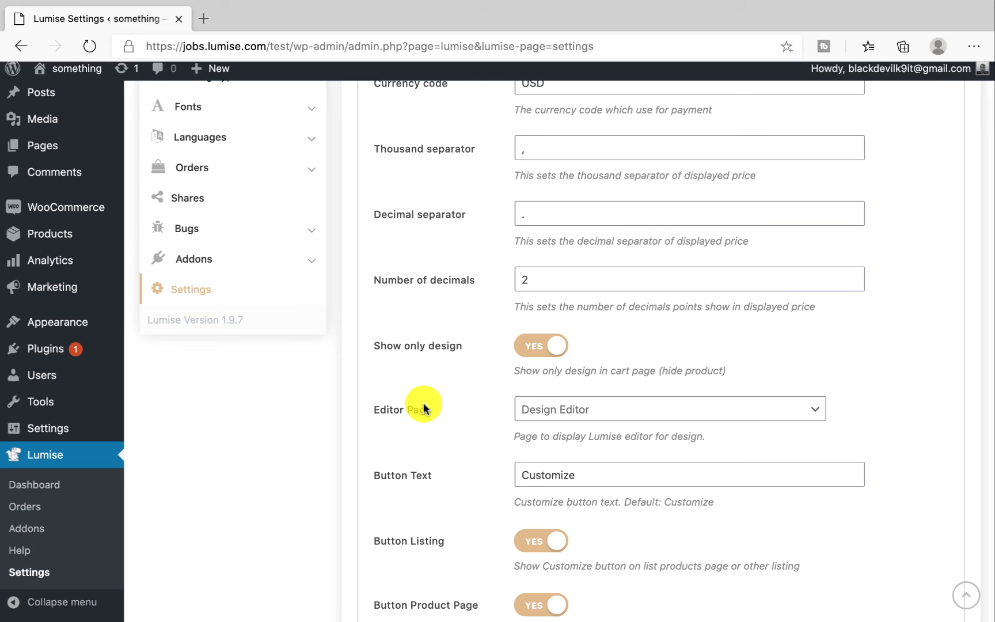
click(566, 413)
scroll(515, 300, down, 5)
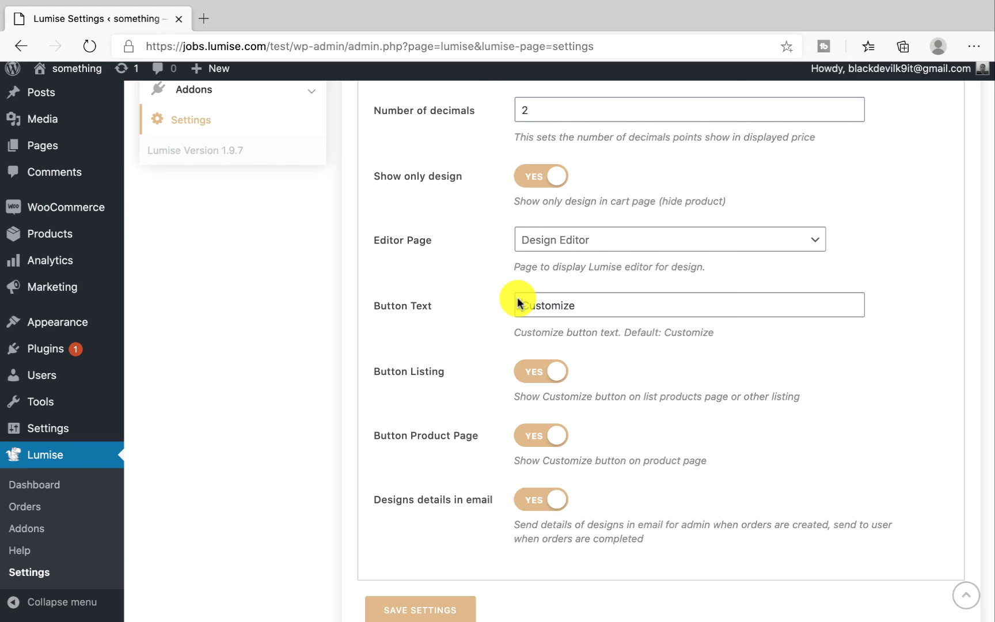
click(518, 302)
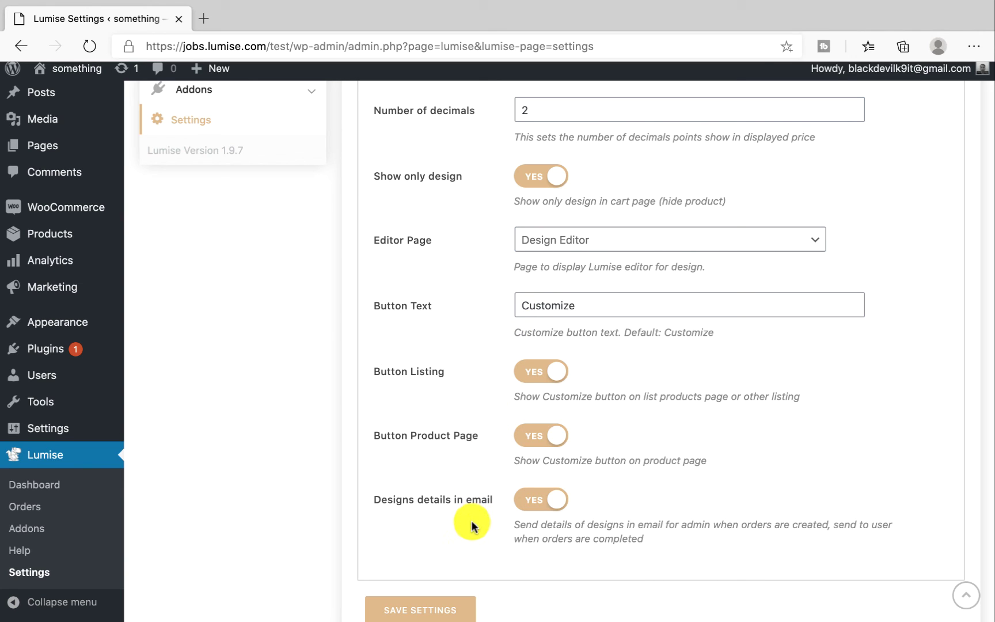
click(552, 501)
click(552, 501)
scroll(507, 489, down, 4)
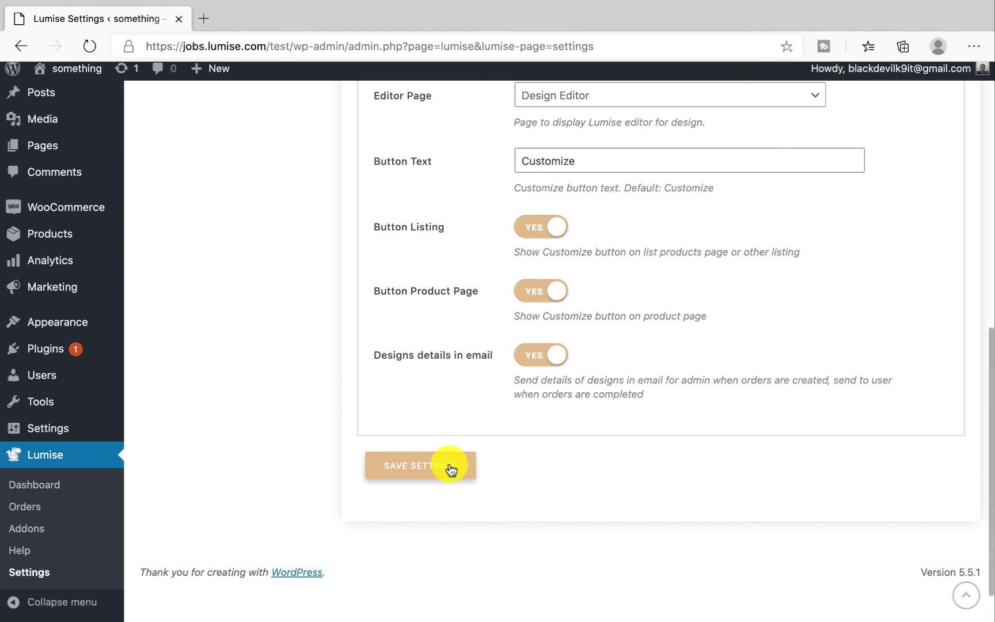
click(451, 467)
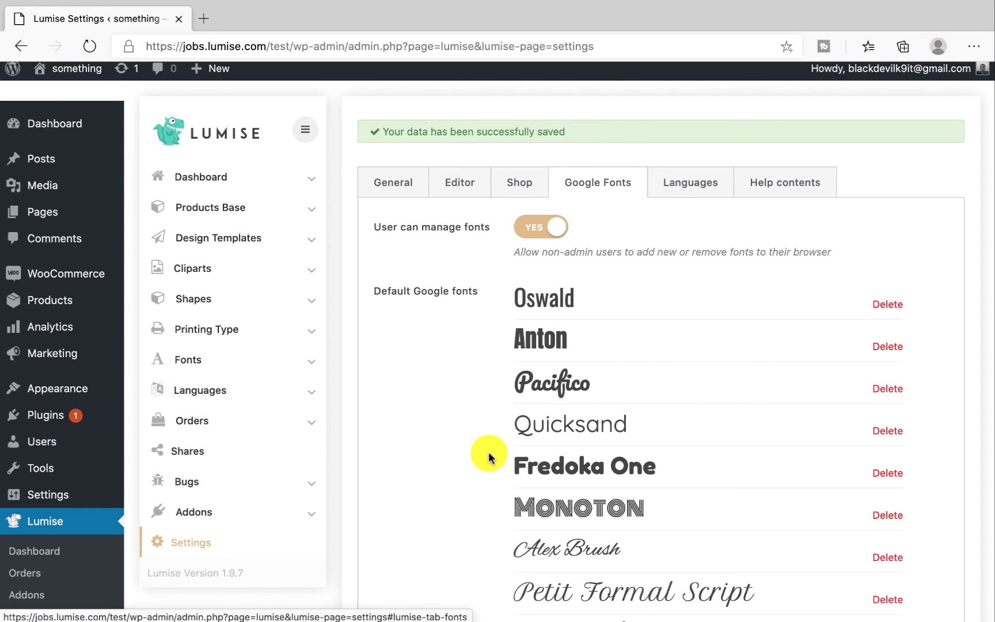
Delete Poppins from the default Google fonts
scroll(488, 457, down, 7)
scroll(877, 342, down, 2)
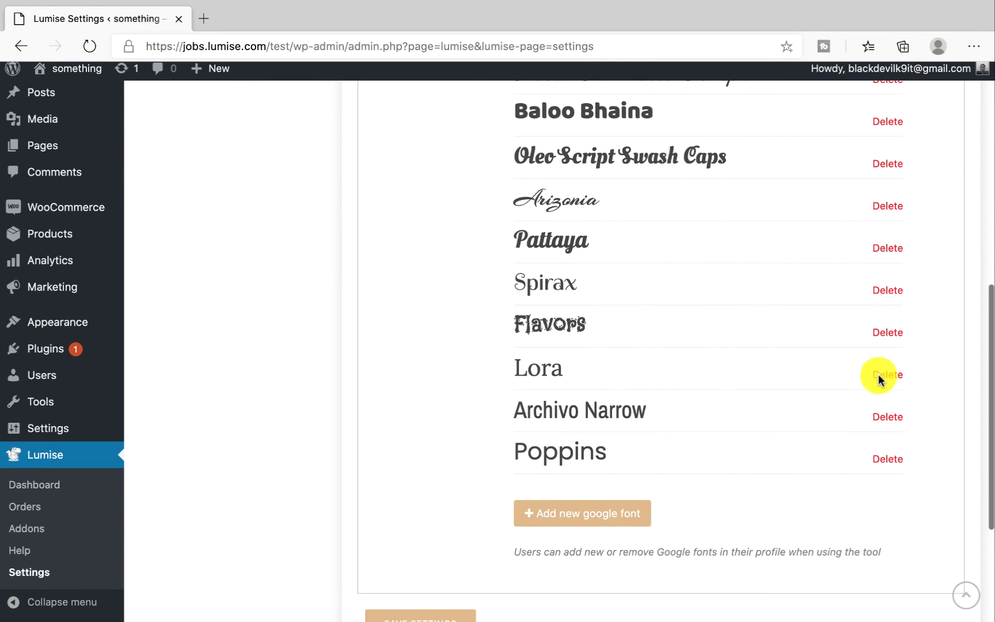
click(884, 455)
Add the Anton Google font and save the font settings
click(566, 486)
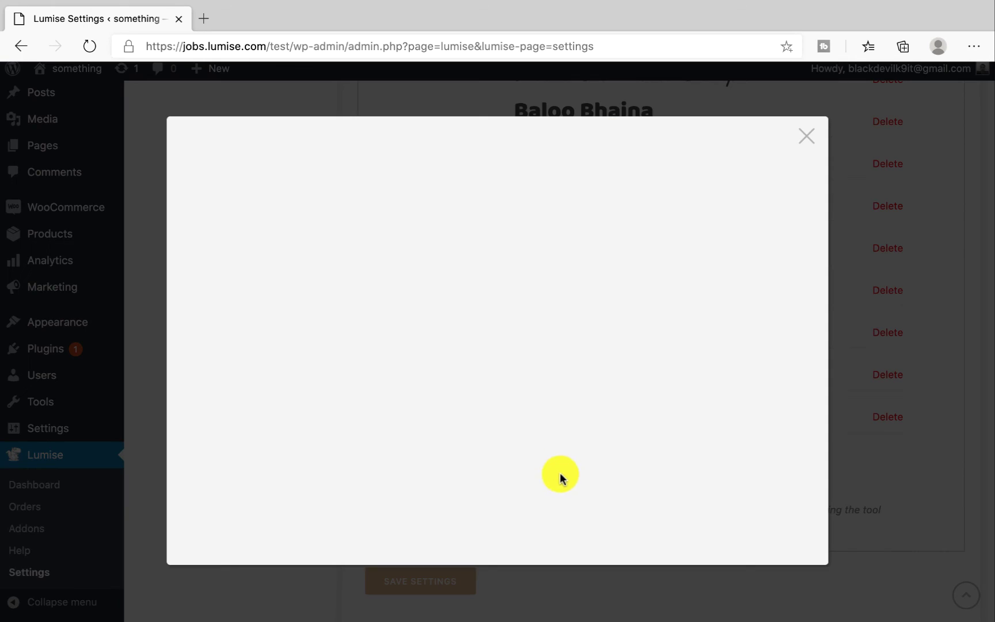
scroll(490, 389, down, 5)
scroll(490, 389, down, 12)
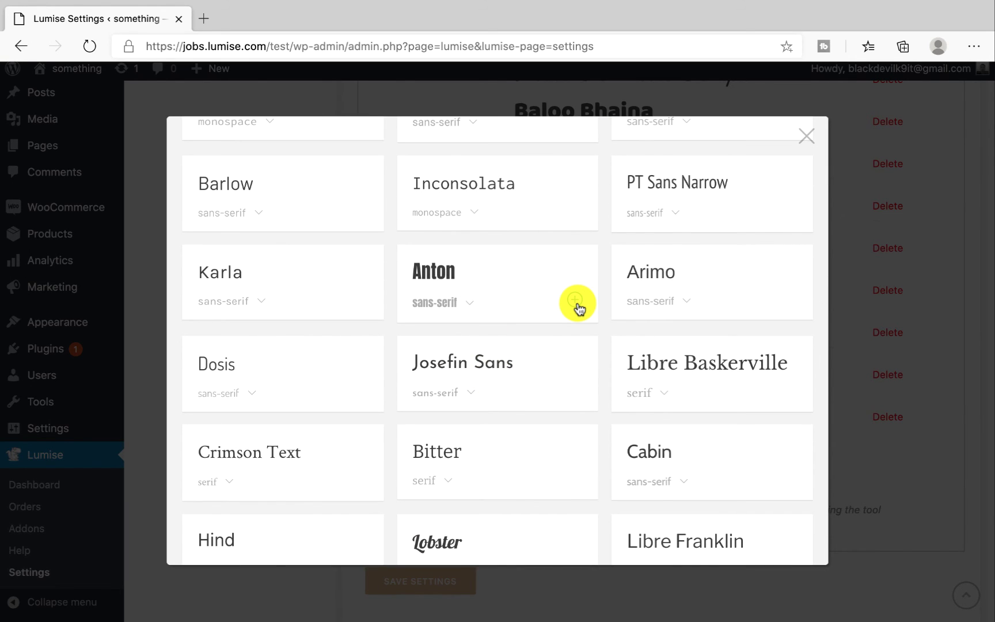
click(576, 300)
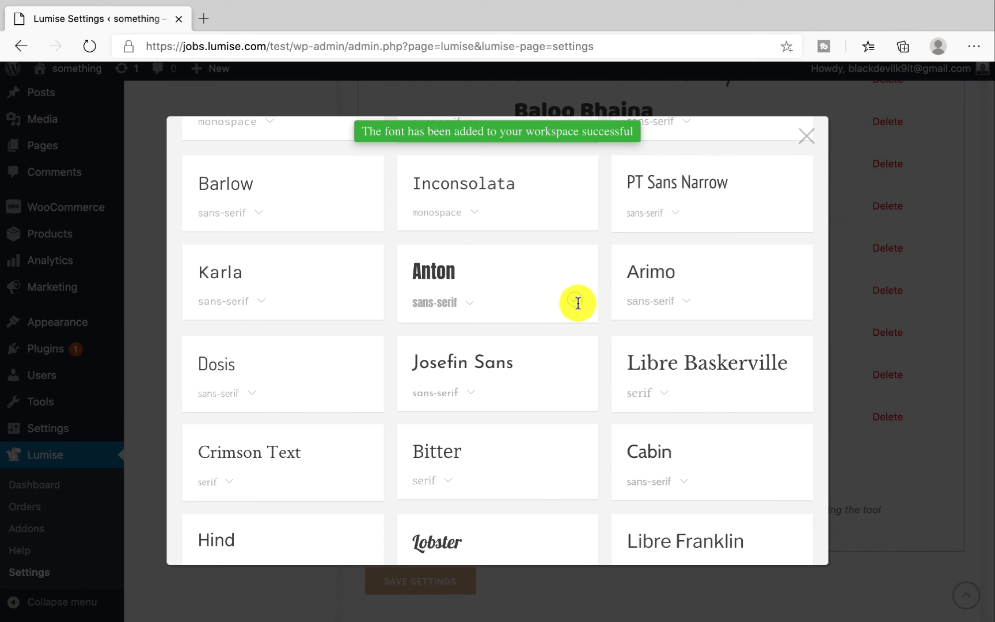
click(804, 136)
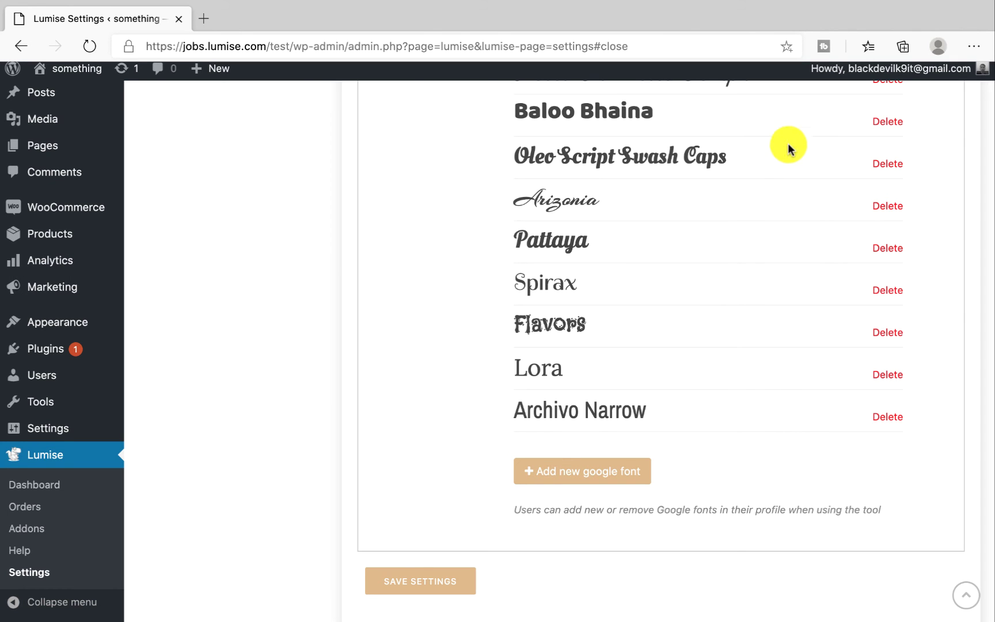
click(449, 583)
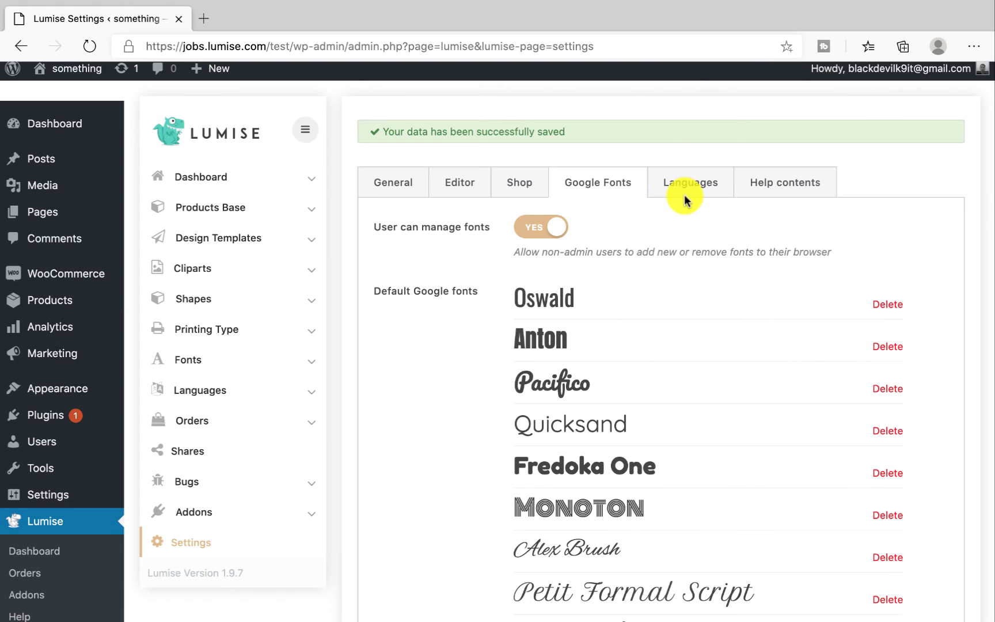
Open the Languages tab, showing English for both backend and editor
click(685, 199)
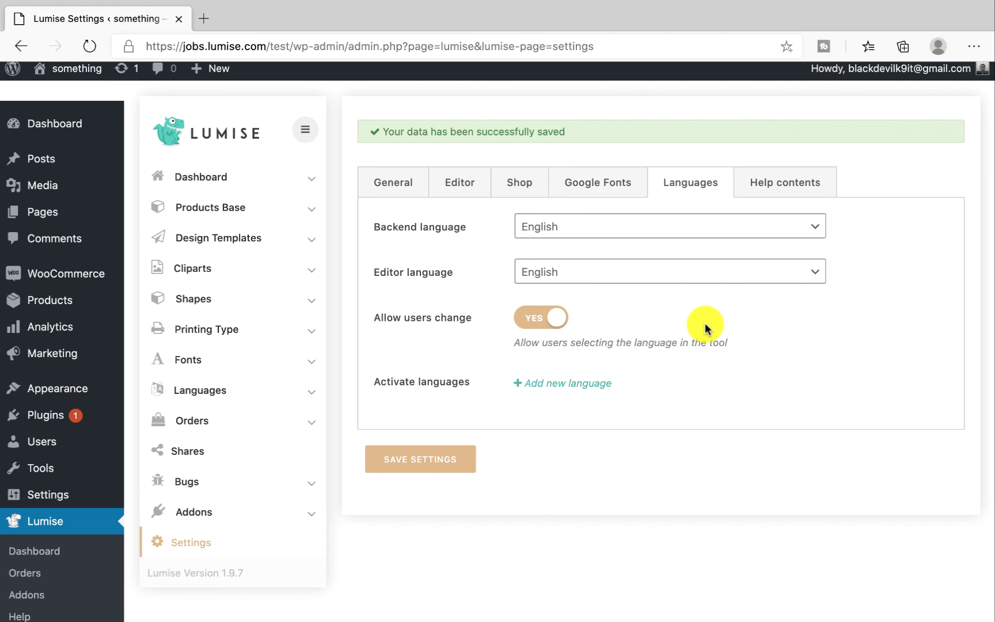
Open Help contents and view its second and third tabs
click(760, 179)
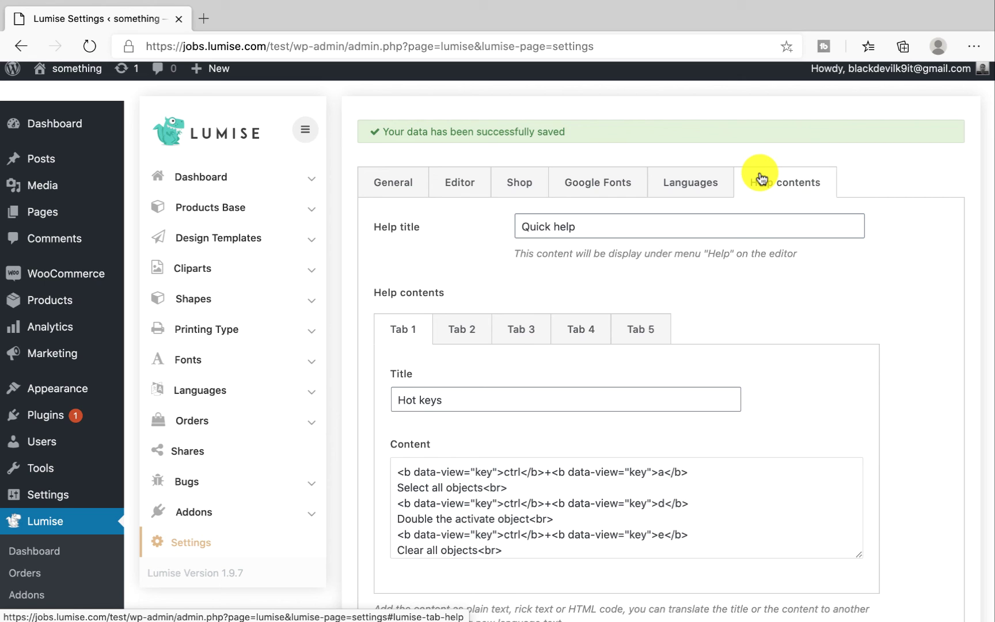
scroll(758, 456, down, 5)
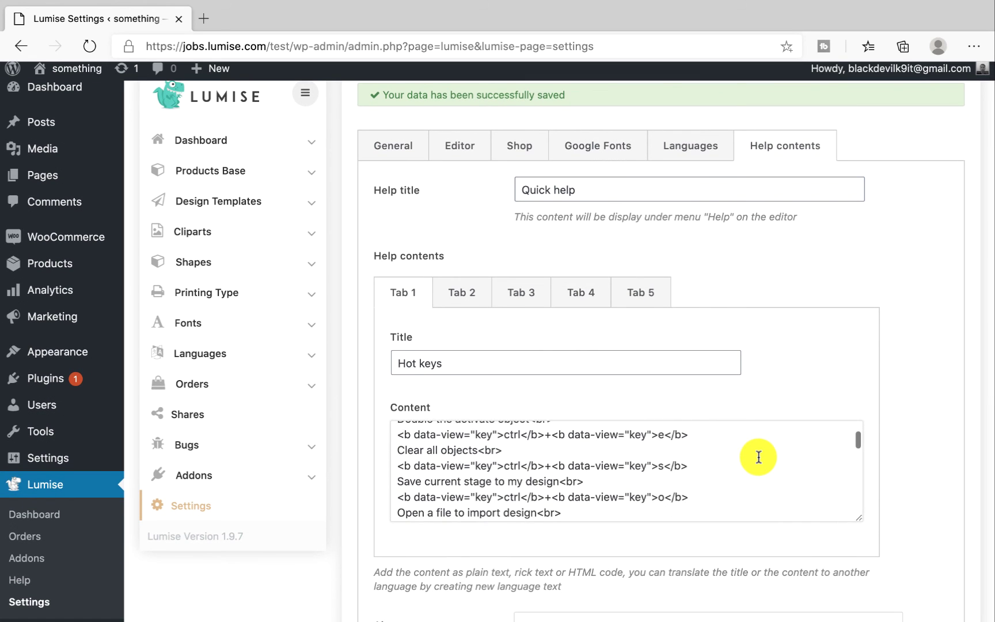
scroll(758, 457, up, 3)
scroll(758, 456, down, 4)
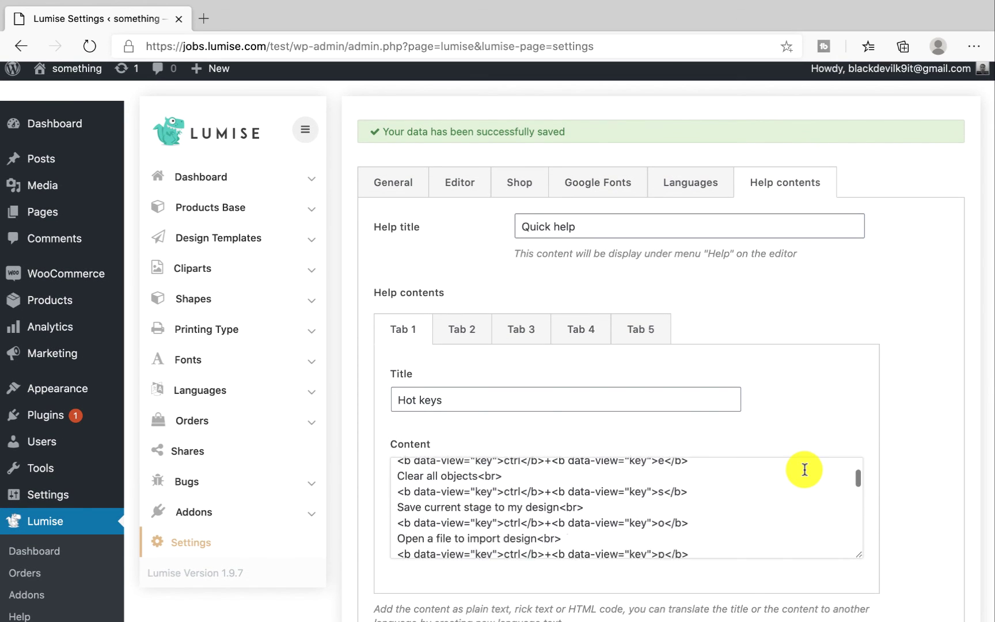
scroll(805, 470, down, 4)
scroll(755, 473, up, 6)
scroll(755, 477, down, 3)
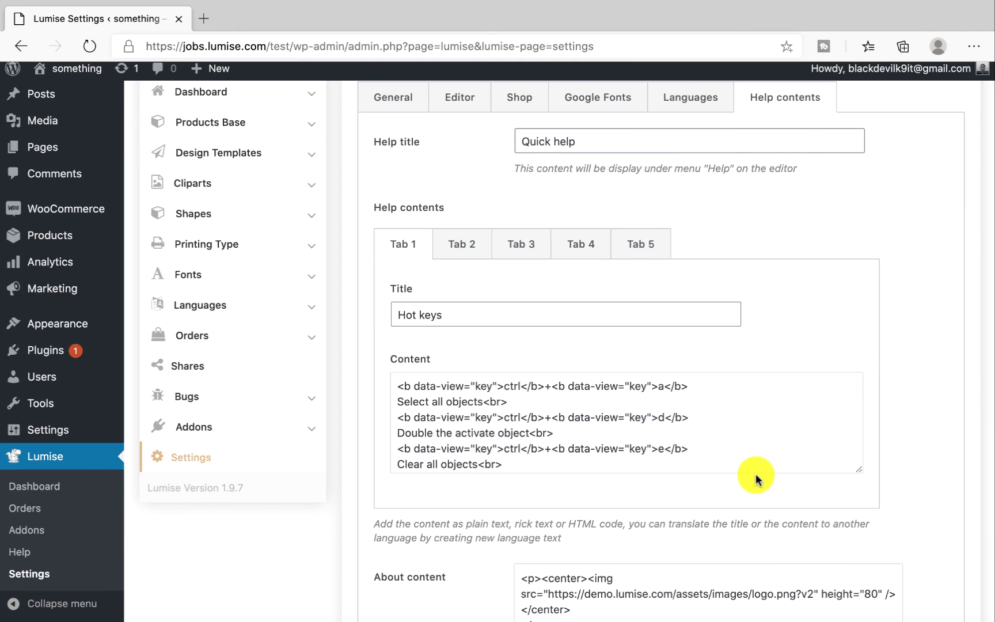
click(449, 254)
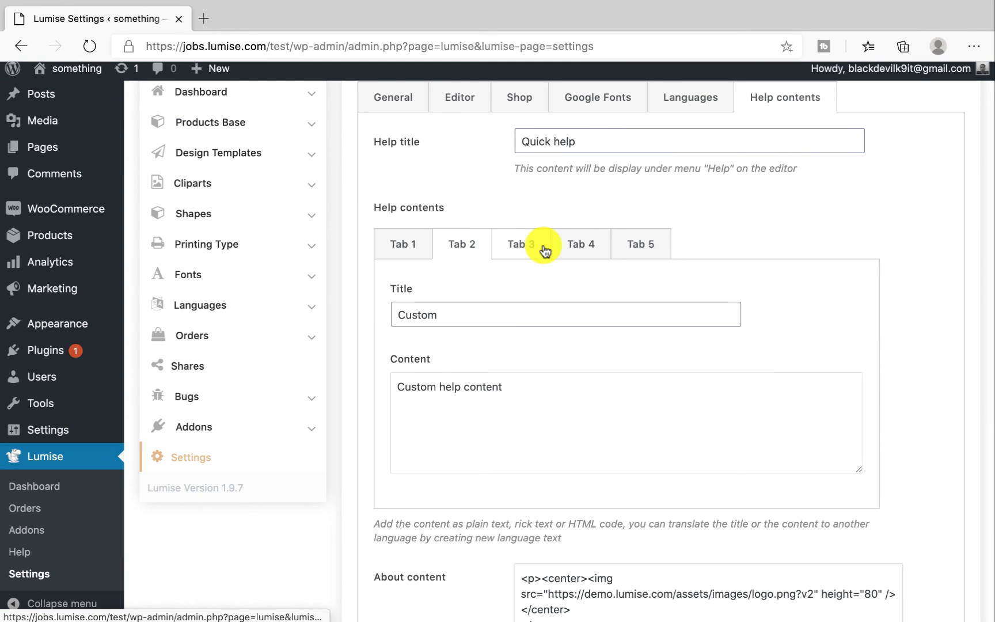
click(544, 249)
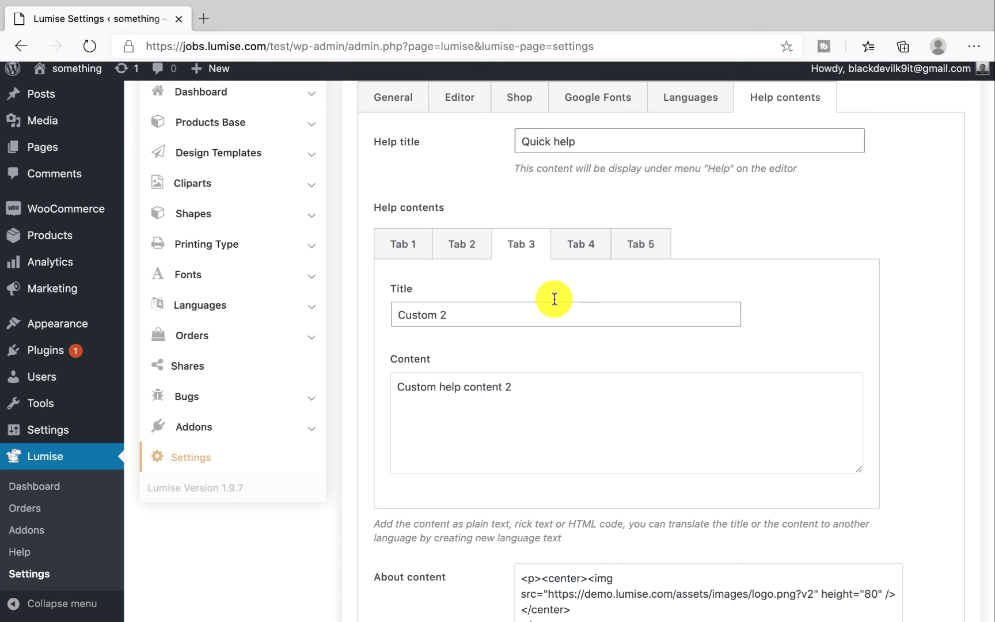
Clear Tab 3's title and content text
double_click(533, 314)
key(BackSpace)
text(sa)
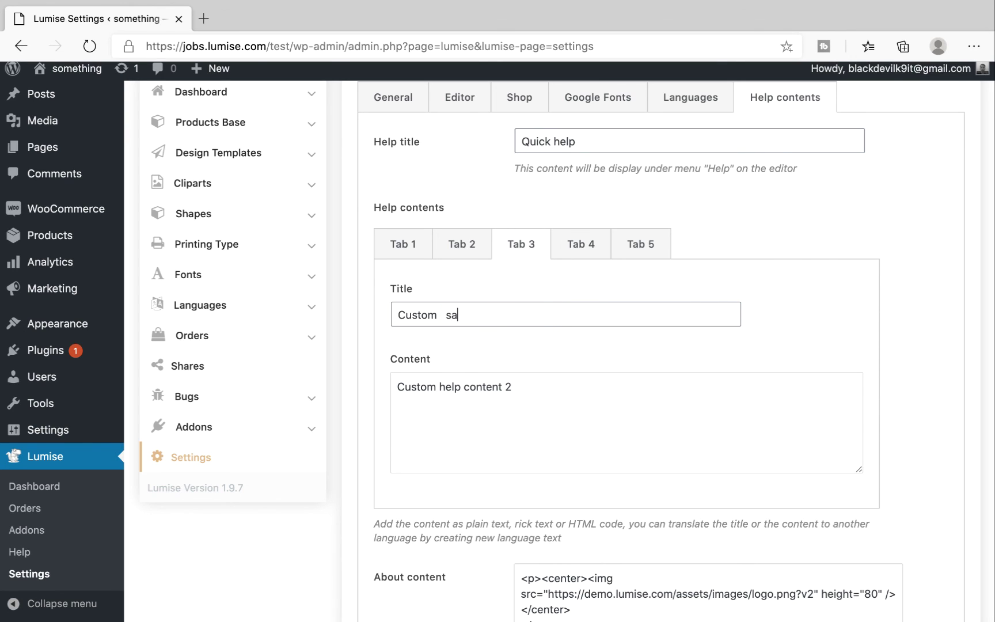
key(Tab)
key(BackSpace)
click(532, 313)
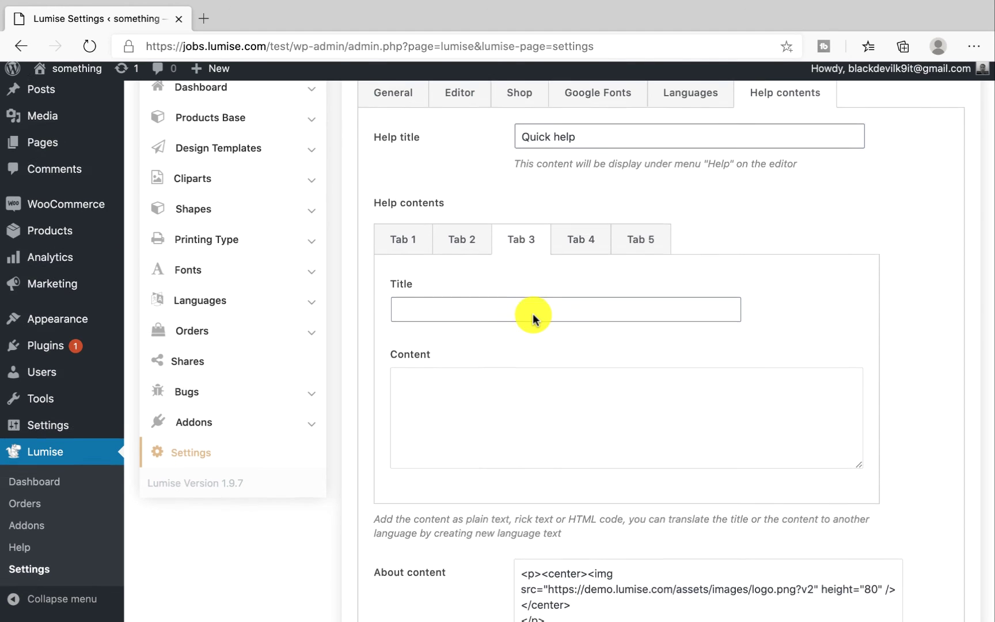
scroll(533, 314, down, 5)
Save the Help contents settings and let the page reload with the success notice
click(419, 505)
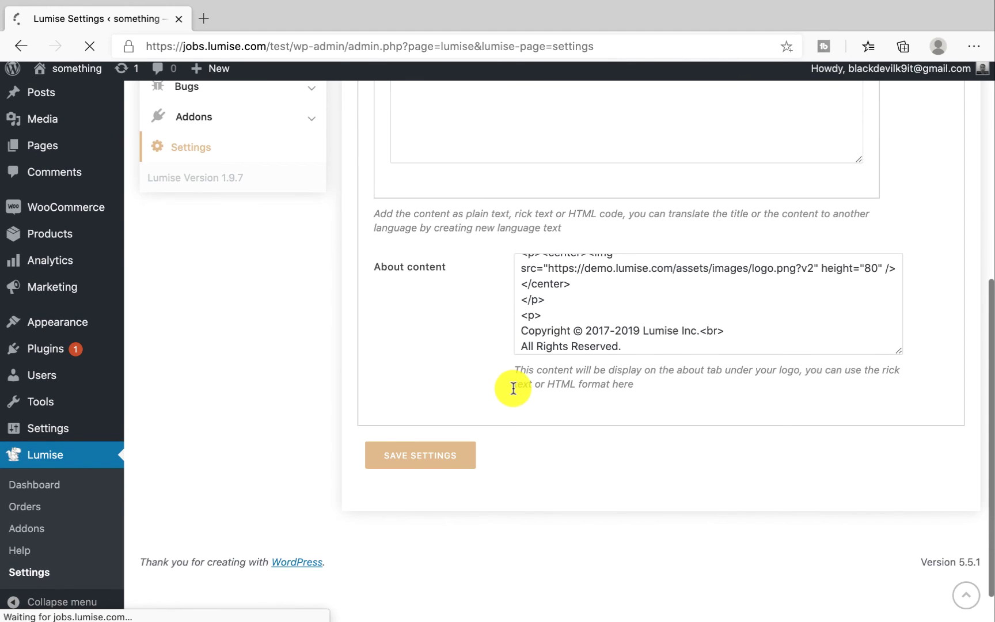